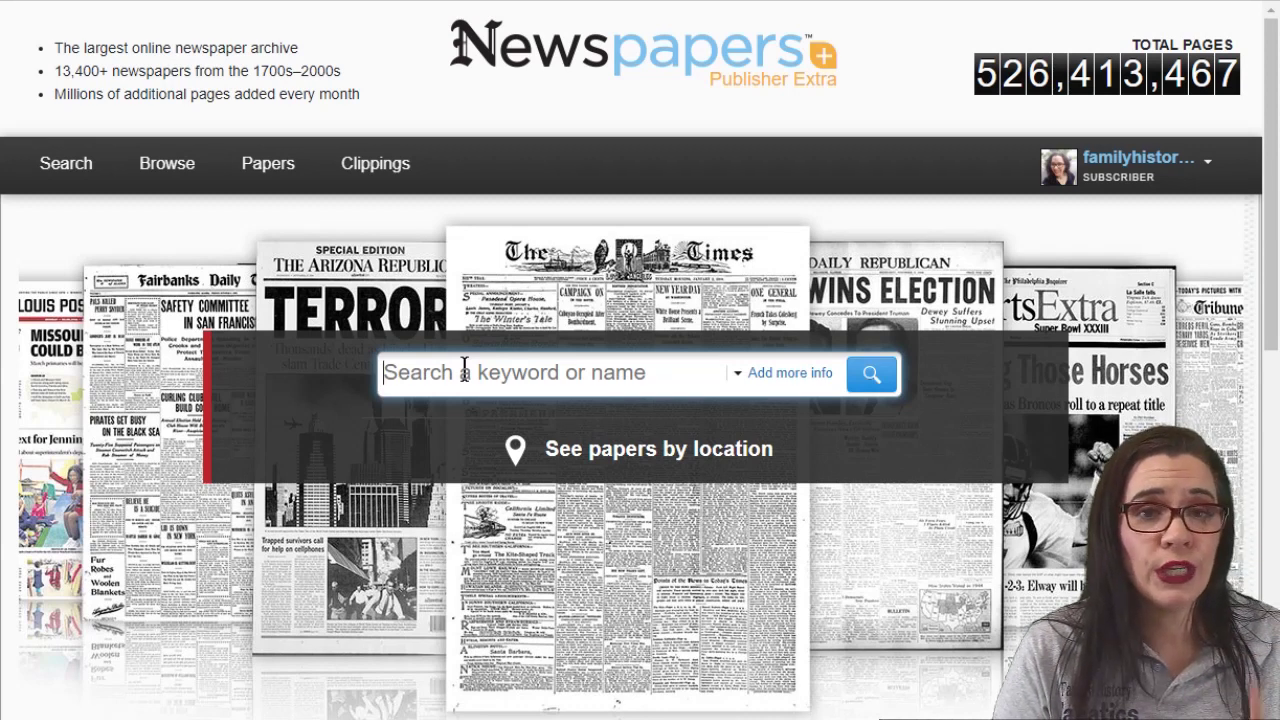
Step: Search the archive for 'Holy Cross', which returns 11,740,268 total matches
type("Holy Cross")
left_click(872, 374)
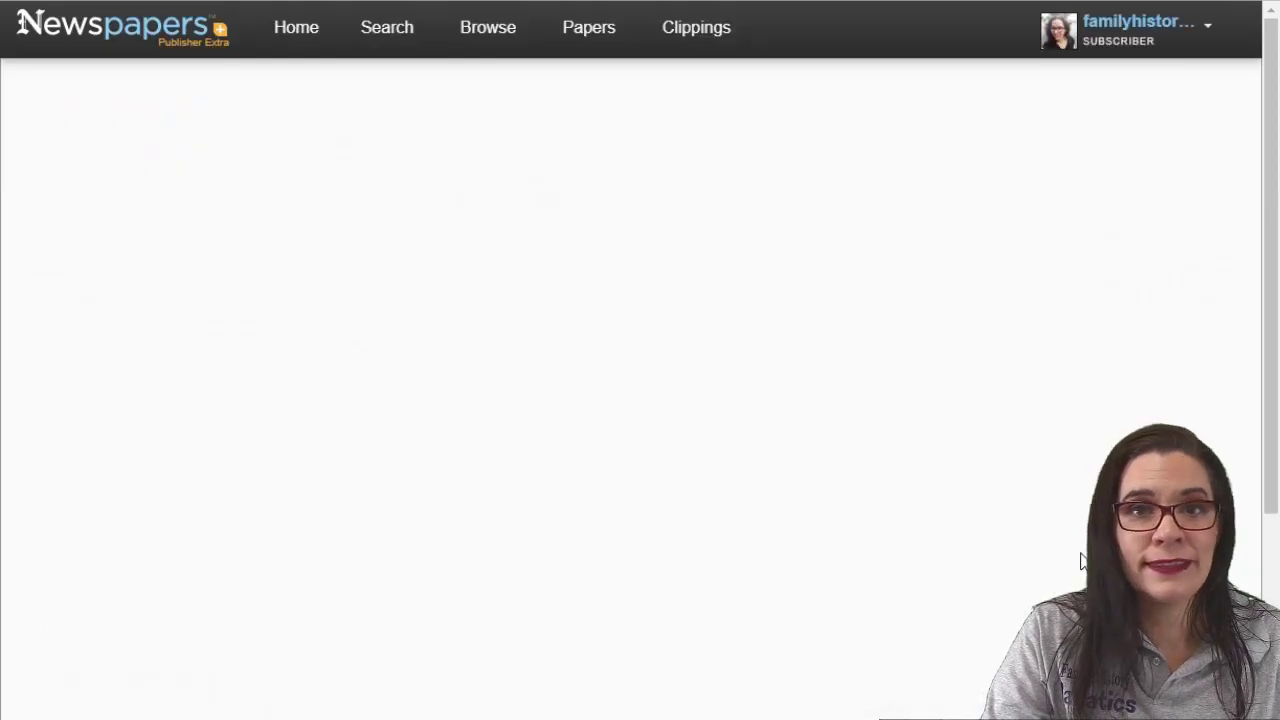
double_click(149, 92)
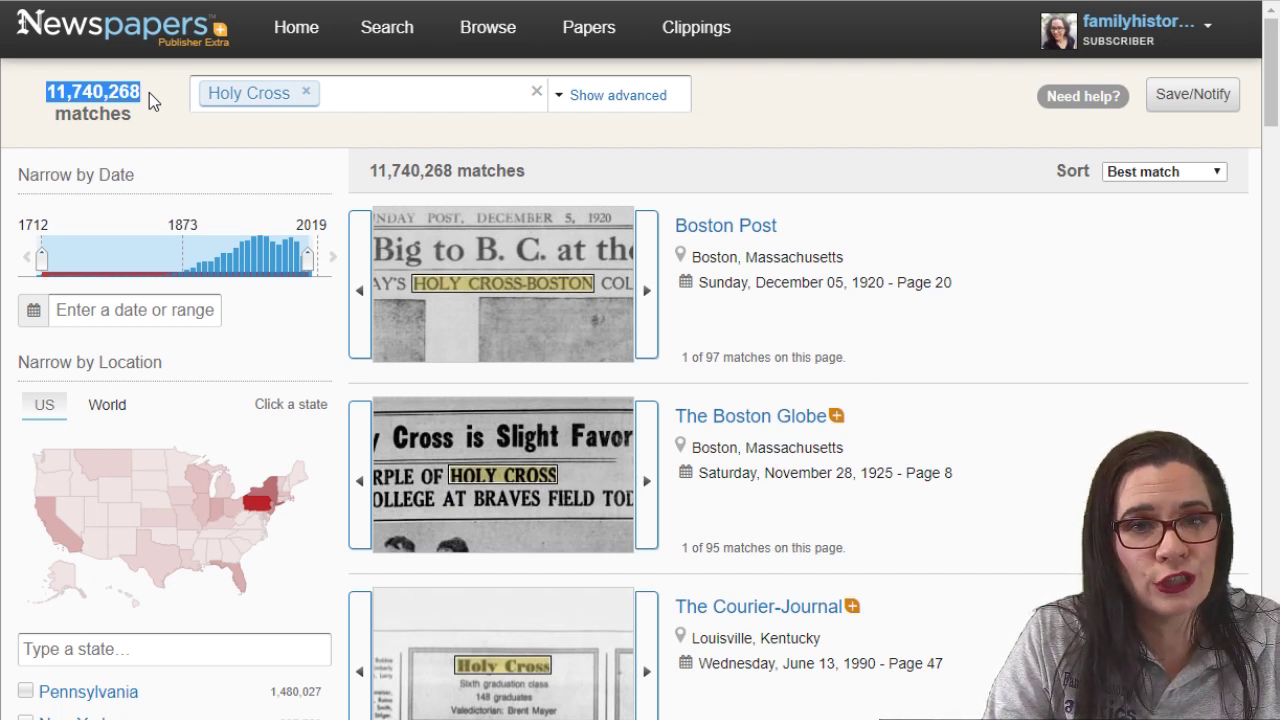
Step: Narrow the Holy Cross results to Ohio newspapers and browse the 478,864 matches
left_click(226, 495)
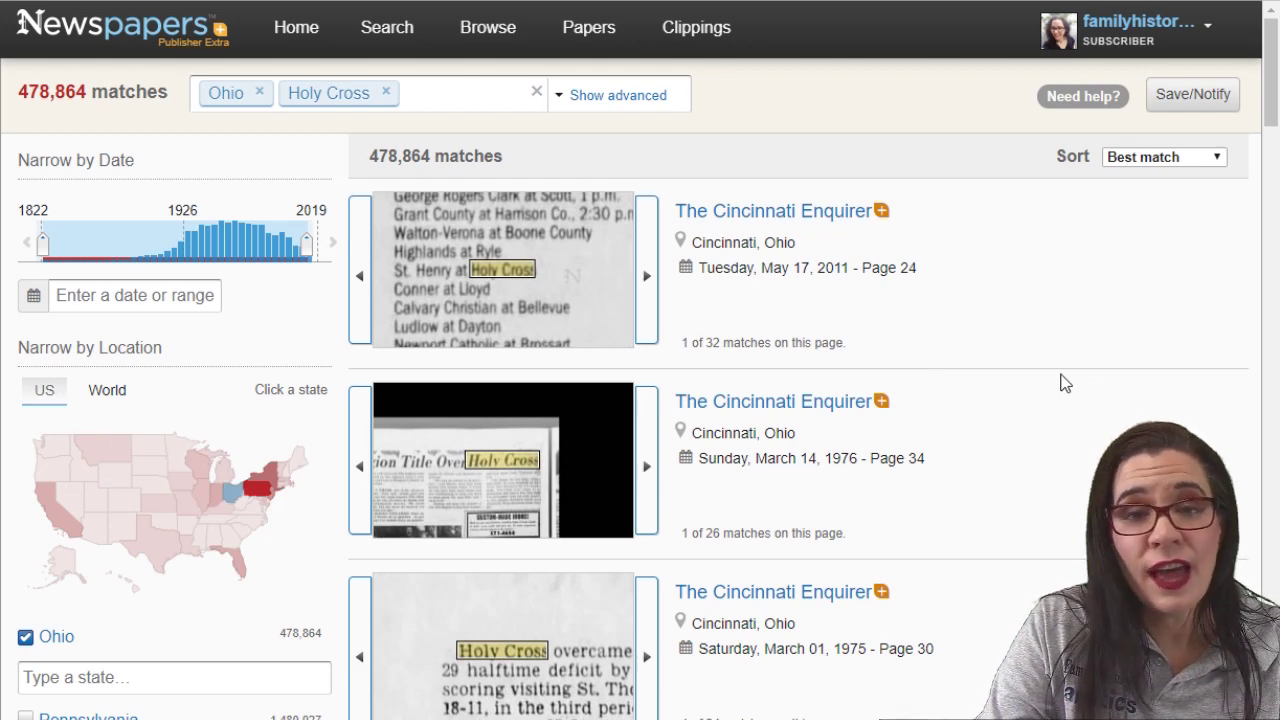
scroll(1065, 383, "down", 15)
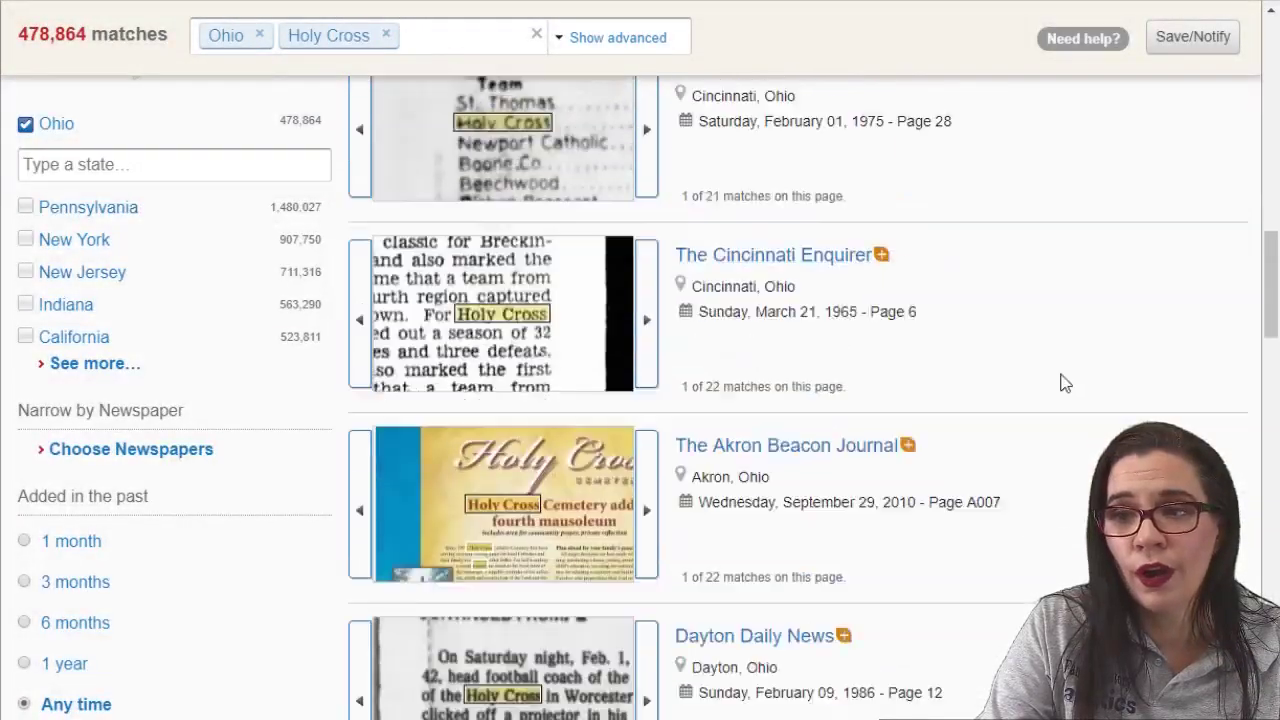
scroll(1065, 383, "down", 1)
scroll(1063, 385, "down", 10)
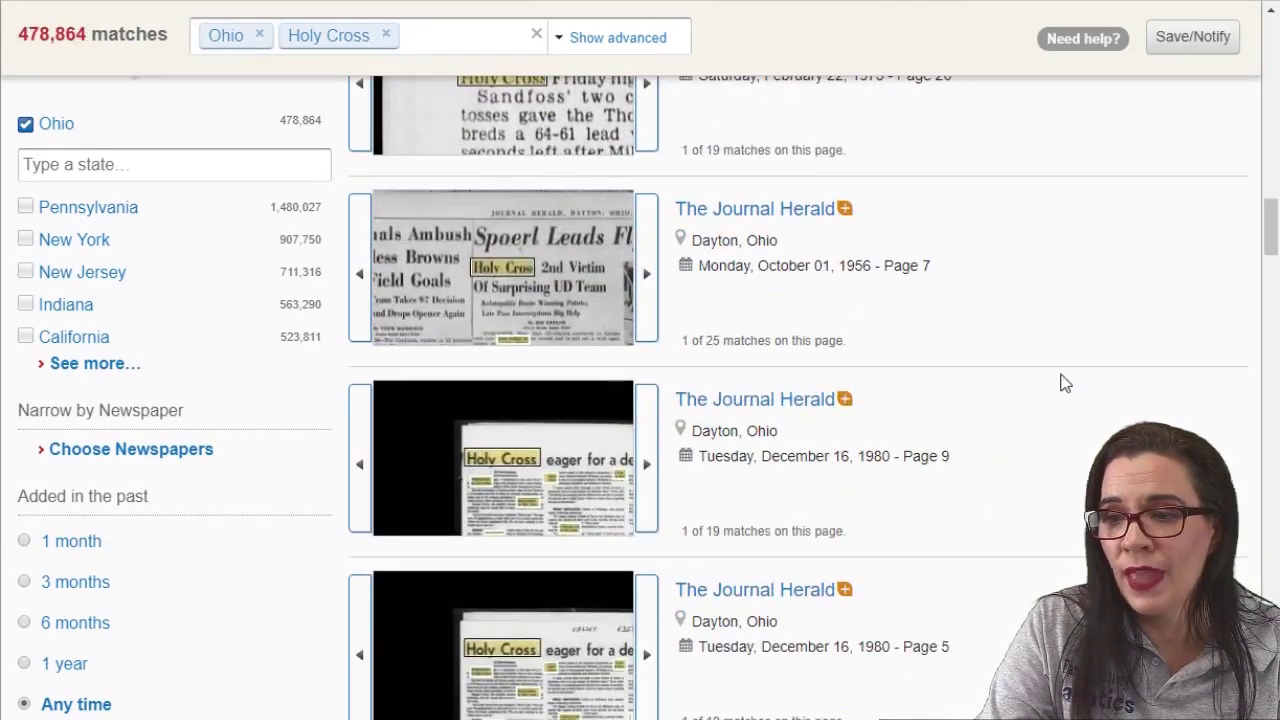
scroll(1065, 383, "down", 2)
scroll(1063, 385, "up", 10)
scroll(1063, 385, "up", 6)
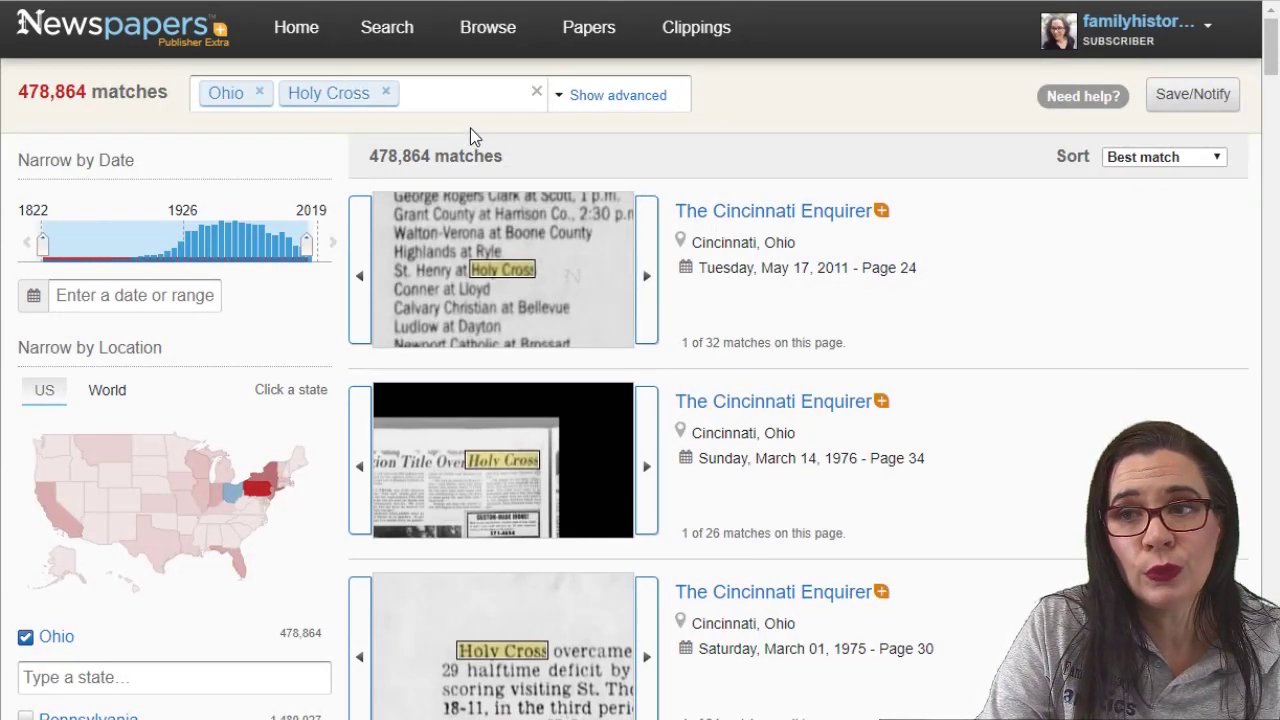
Step: Set the place filter to Columbus, Ohio and rerun the search, leaving 289 Holy Cross matches
left_click(226, 96)
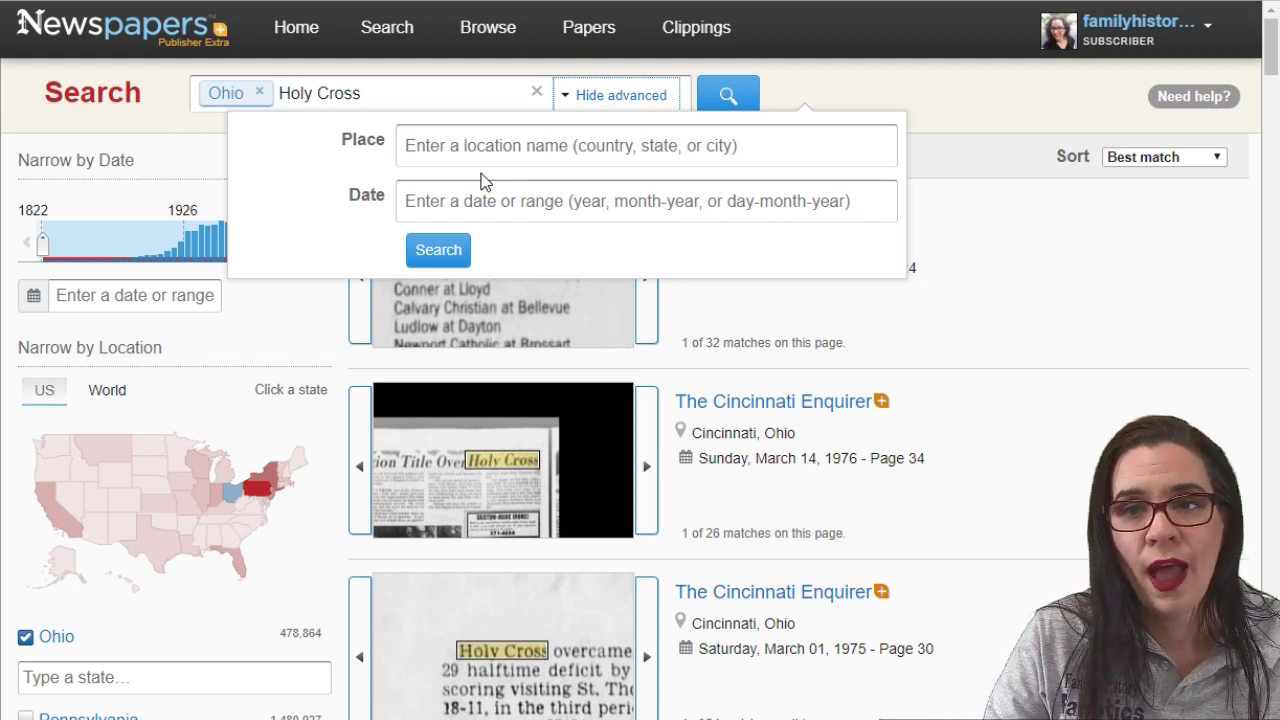
left_click(472, 132)
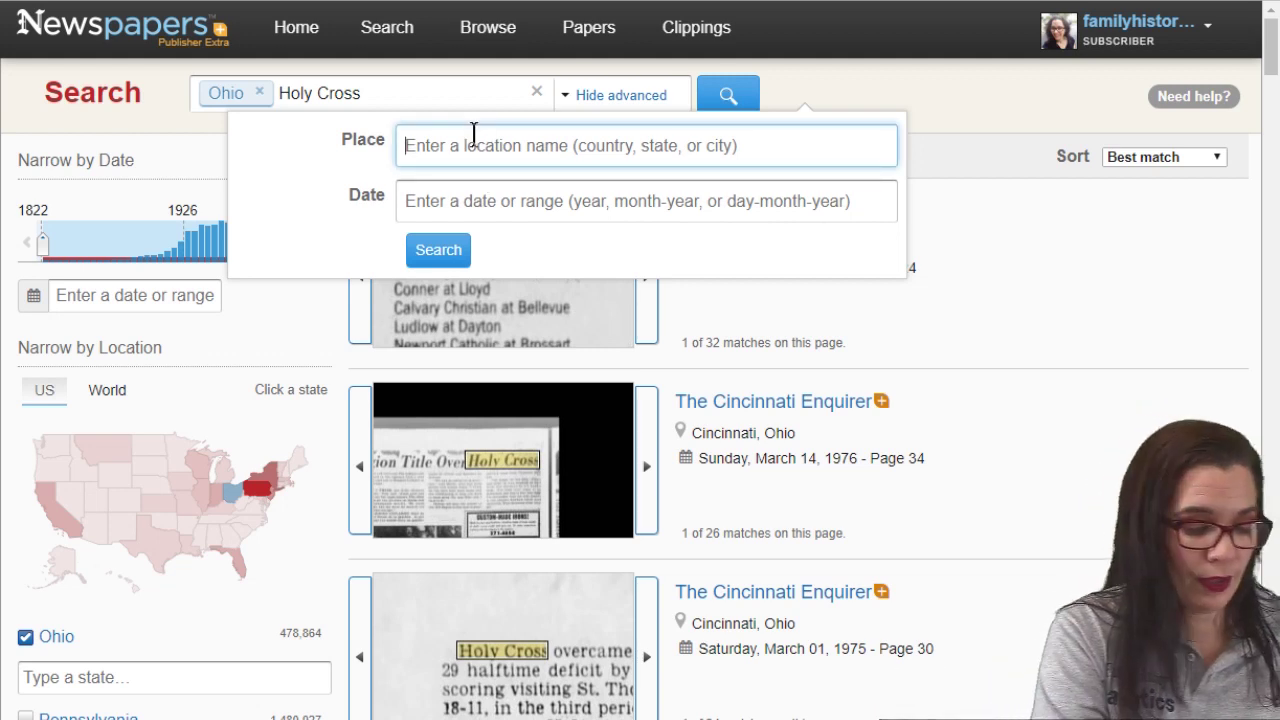
type("Columbus")
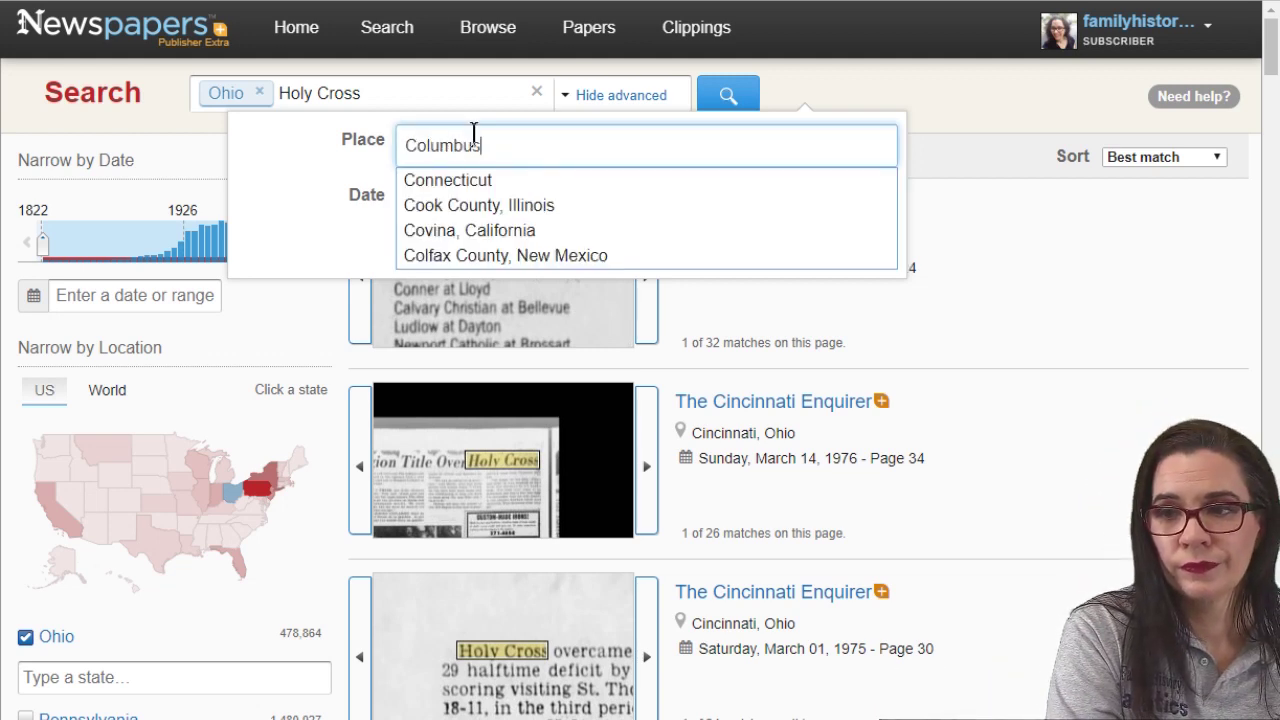
left_click(463, 206)
left_click(443, 252)
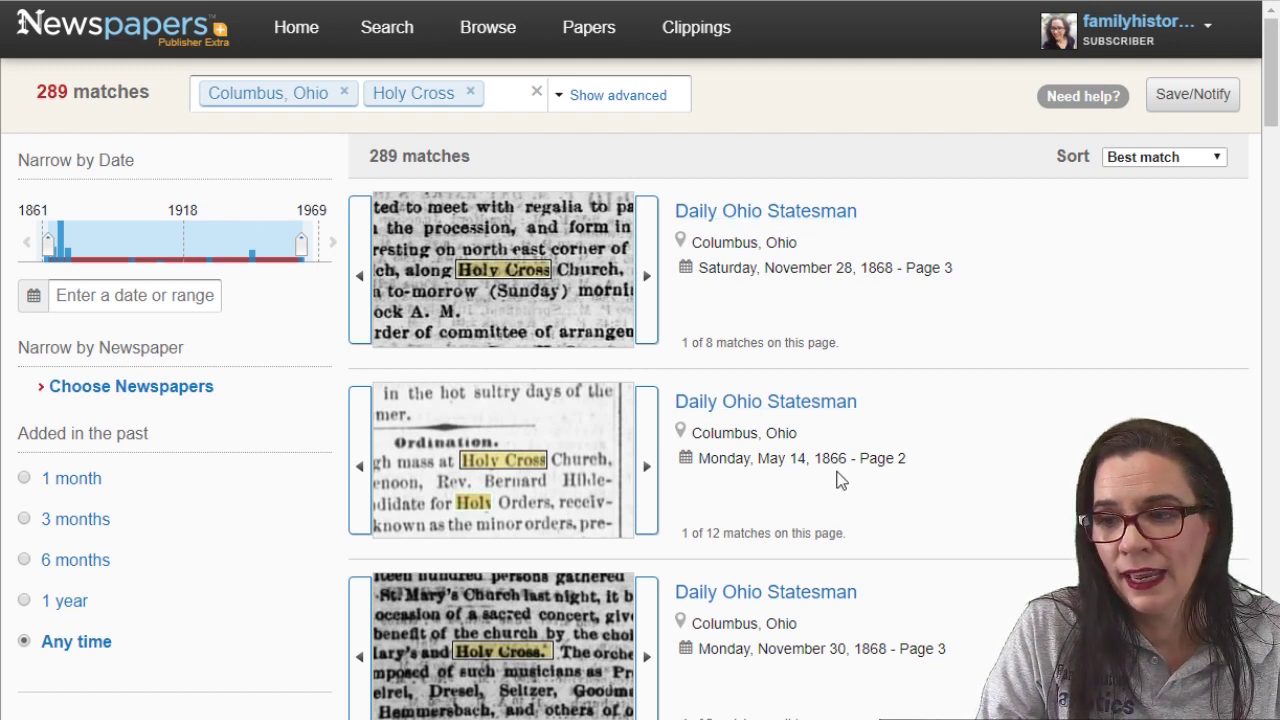
scroll(846, 482, "down", 2)
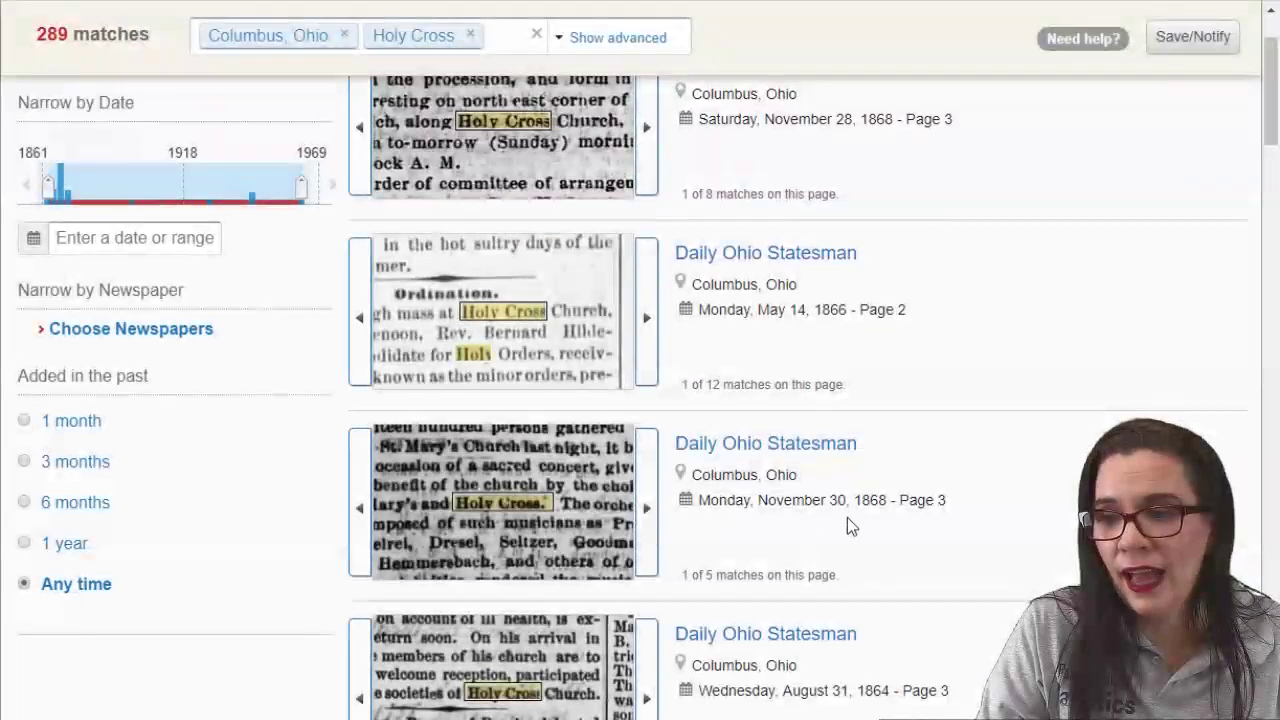
scroll(868, 548, "down", 5)
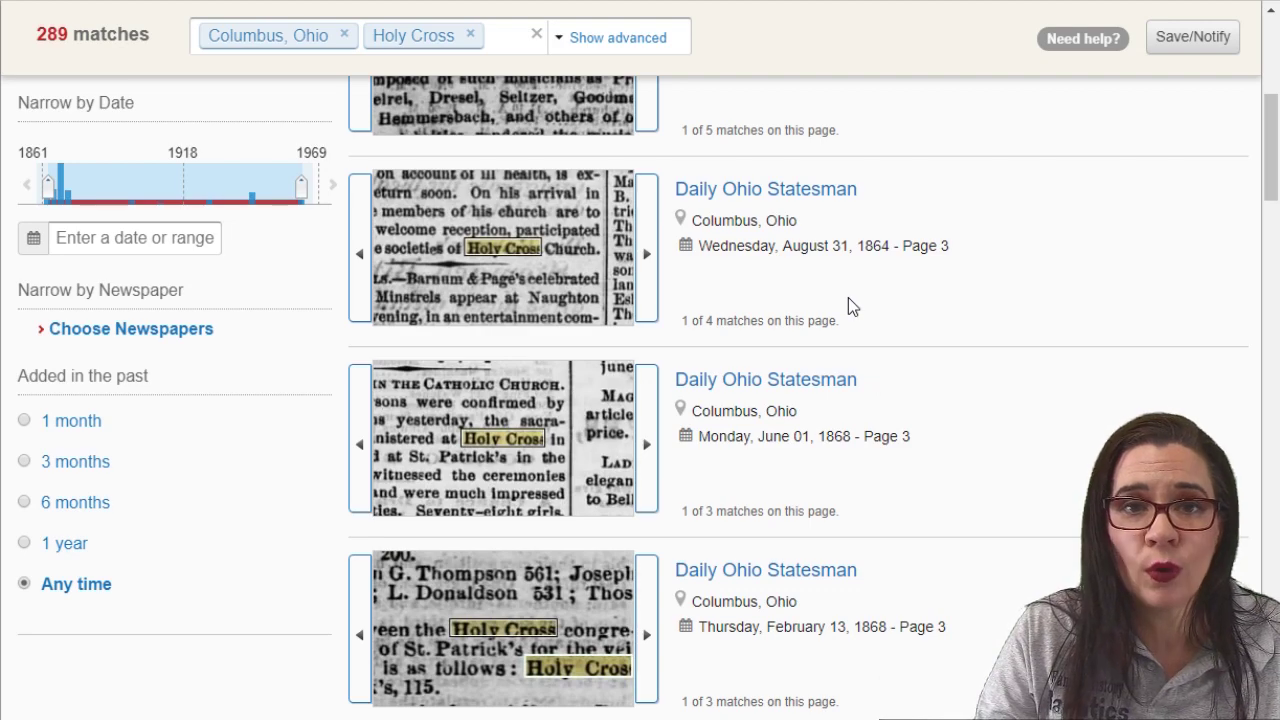
scroll(863, 366, "up", 6)
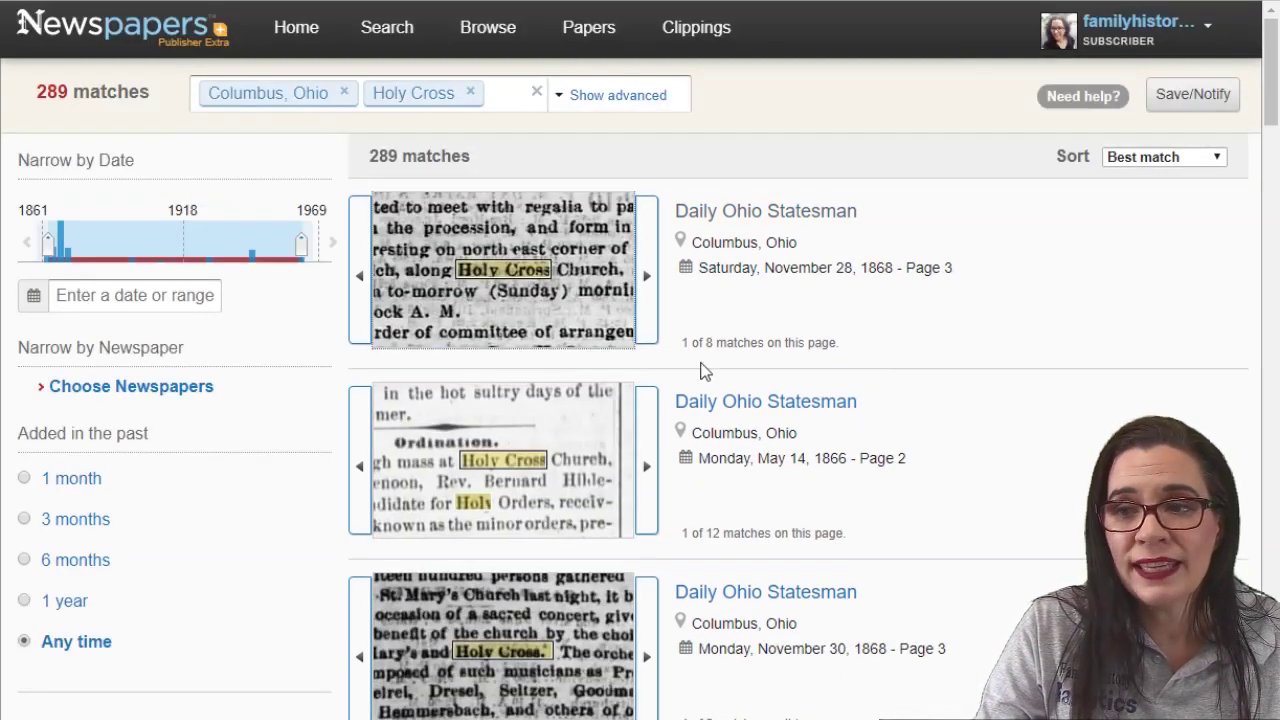
Step: Read the Holy Cross paragraphs on a Daily Ohio Statesman page, then return to the 289 results
left_click(766, 211)
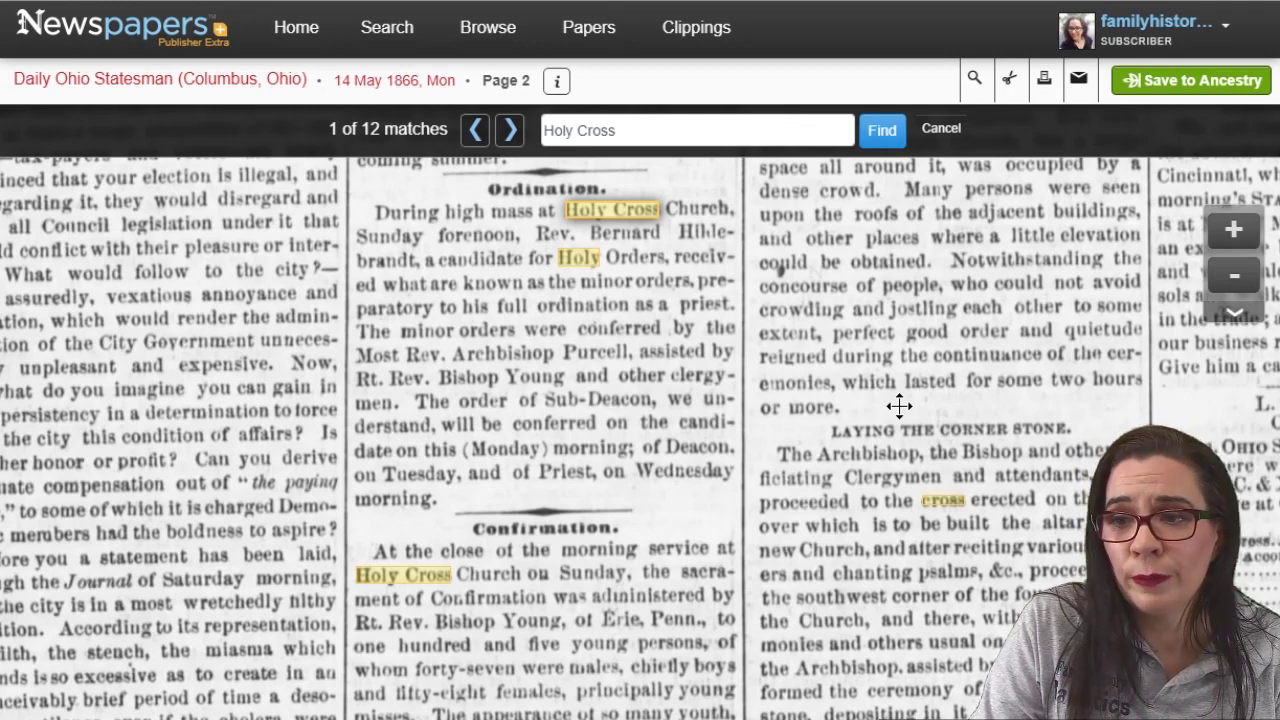
left_click_drag(809, 645, 826, 484)
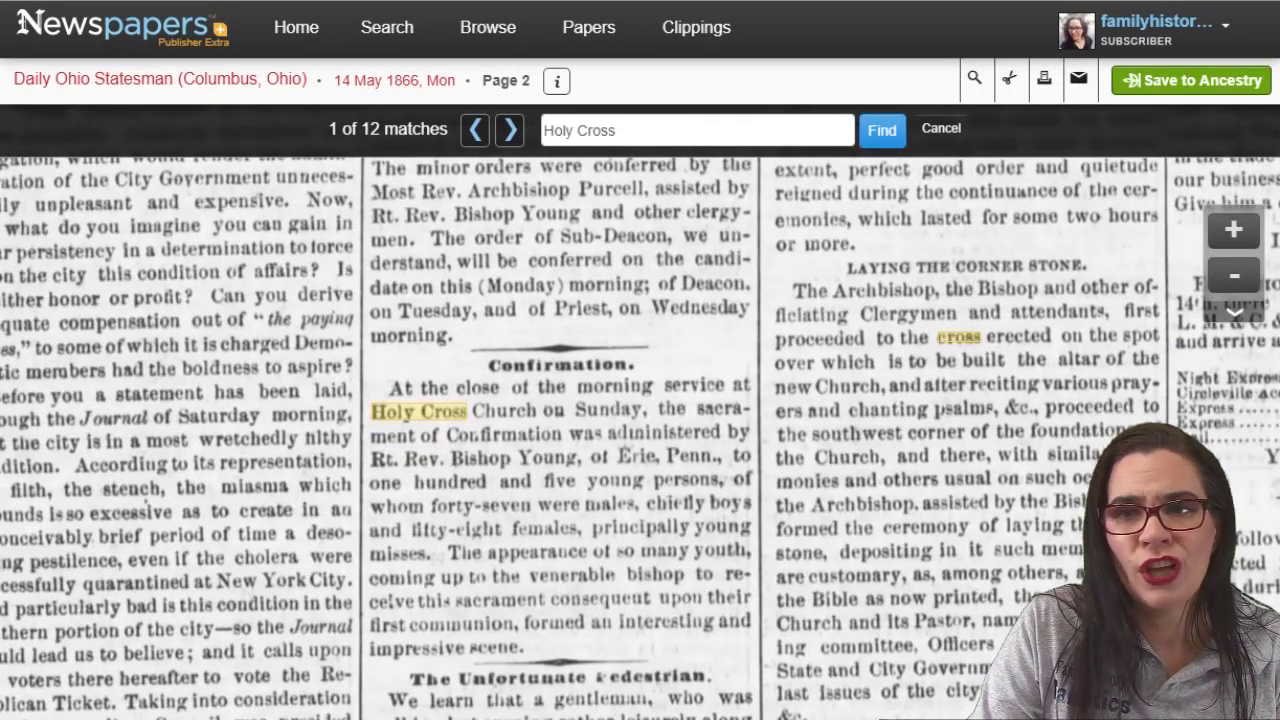
key("alt+Left")
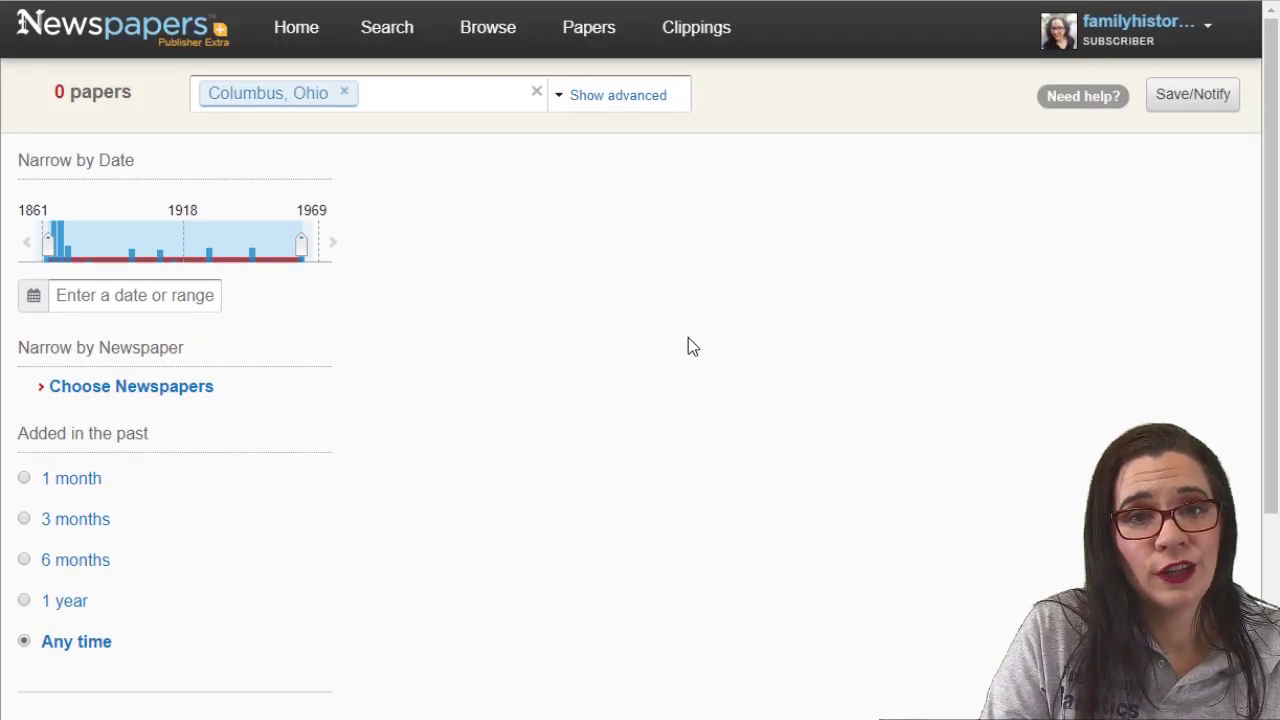
Step: Search Columbus, Ohio papers for 'Swan Club'
left_click(447, 95)
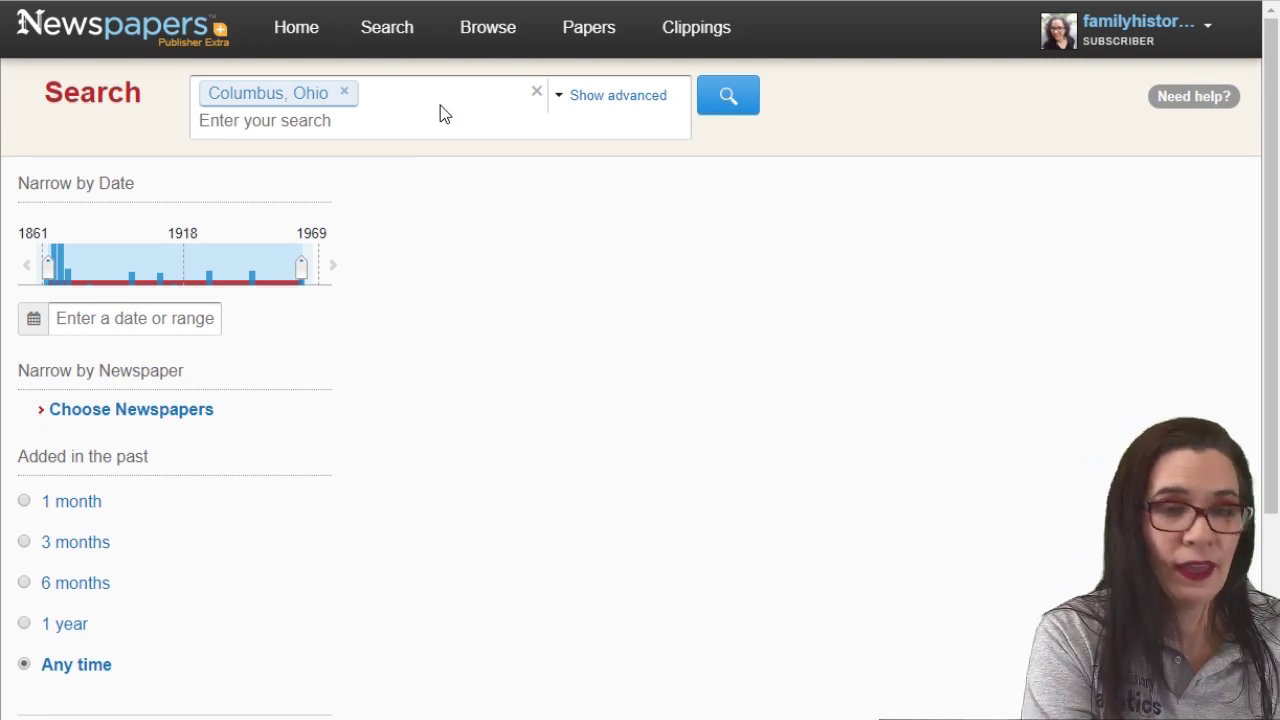
type("Swan")
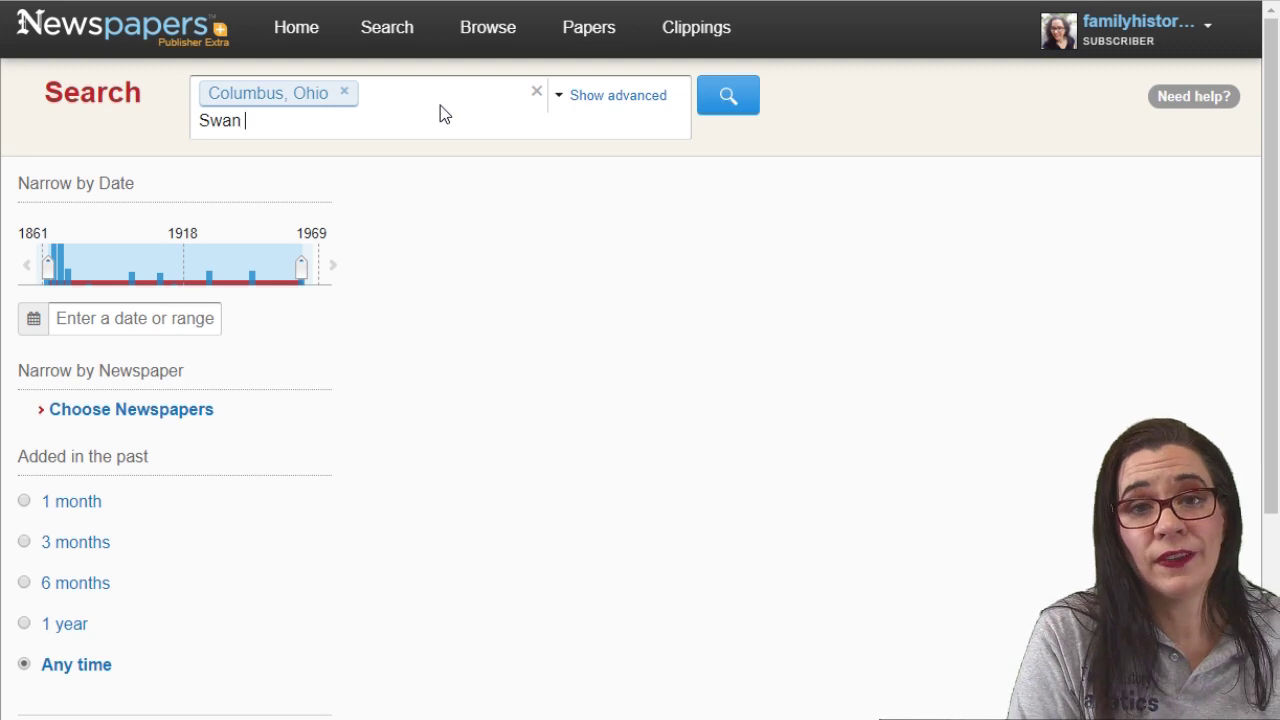
type(" Clu")
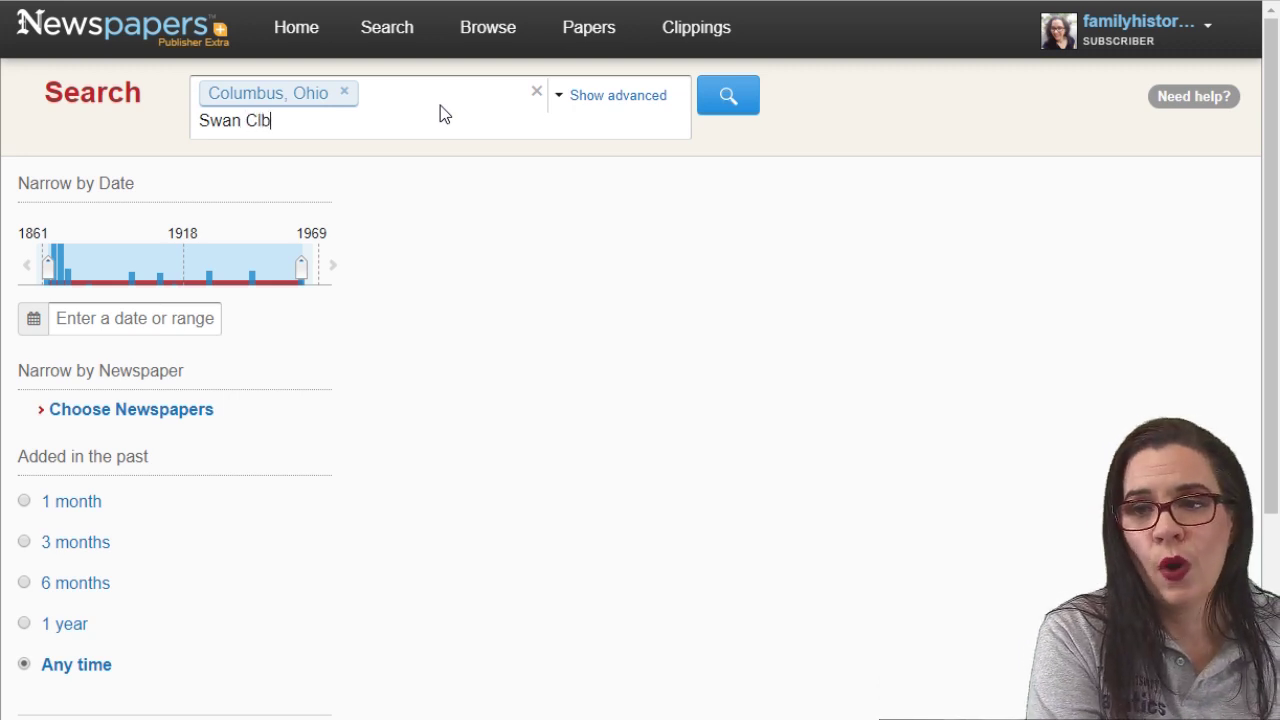
type("b")
key("Return")
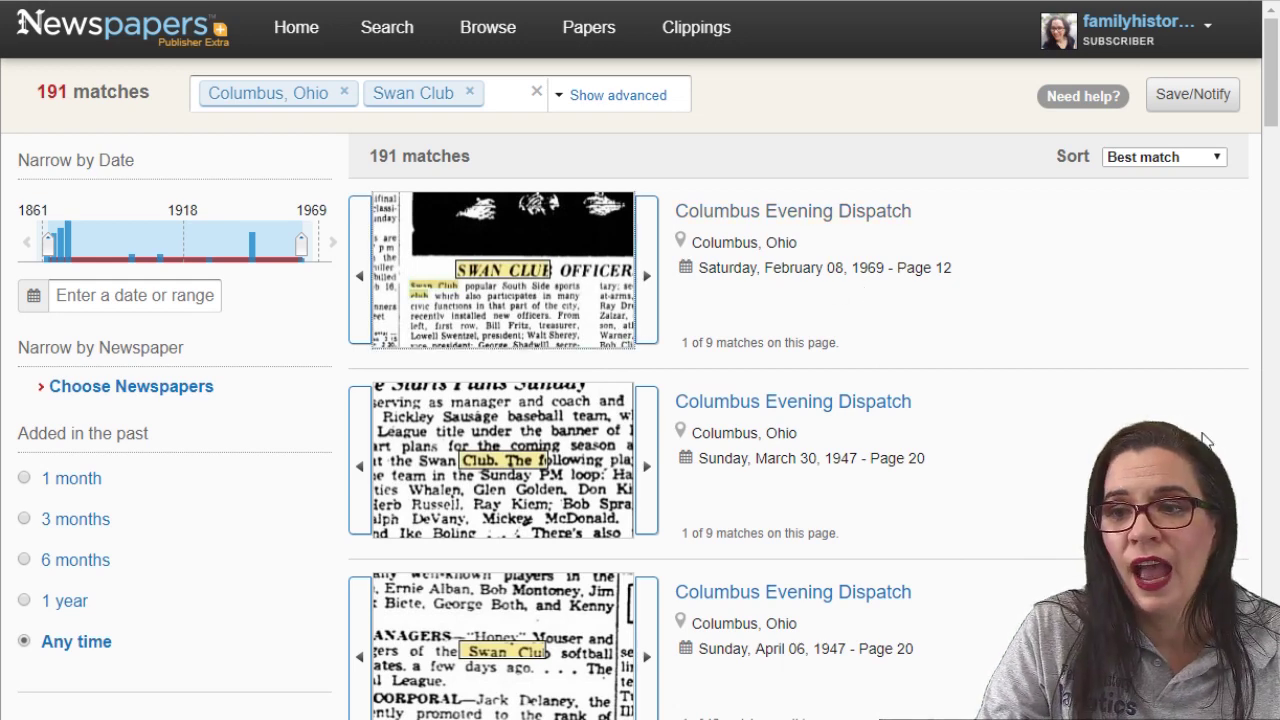
Step: Open the 08 Feb 1969 Evening Dispatch page 12 and pan to the full Swan Club officers photo
left_click(565, 308)
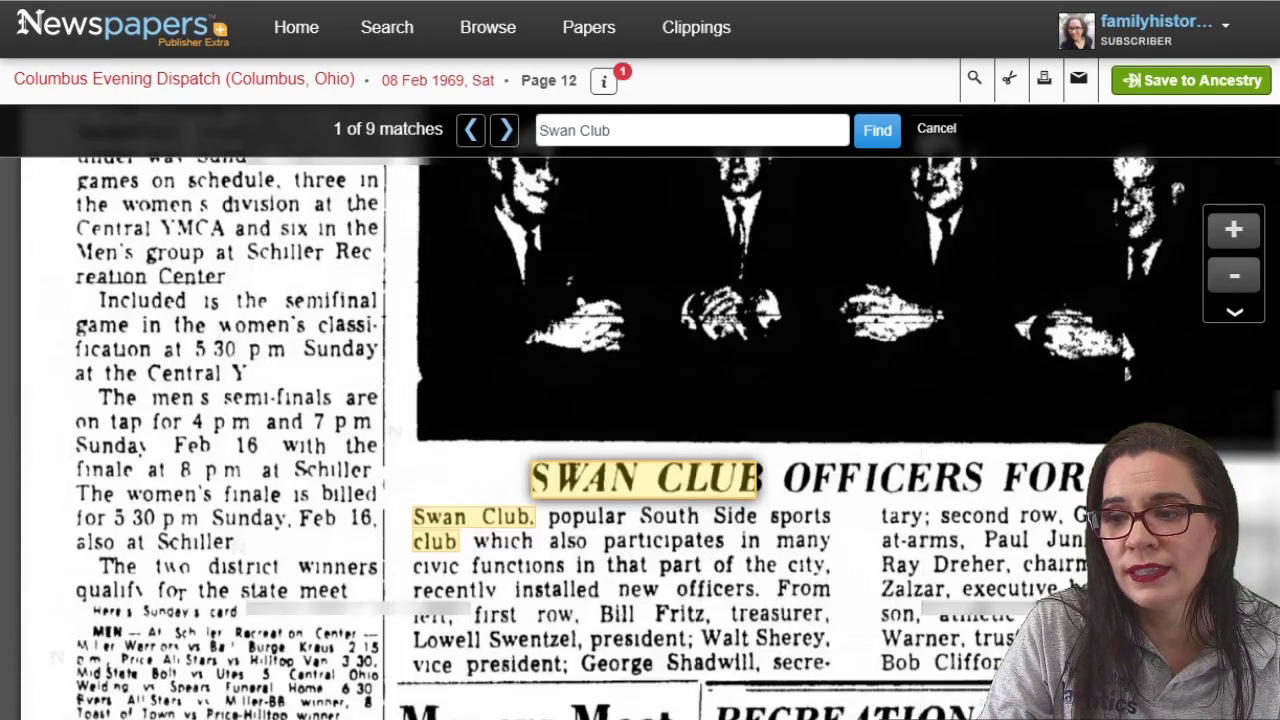
left_click_drag(911, 477, 749, 423)
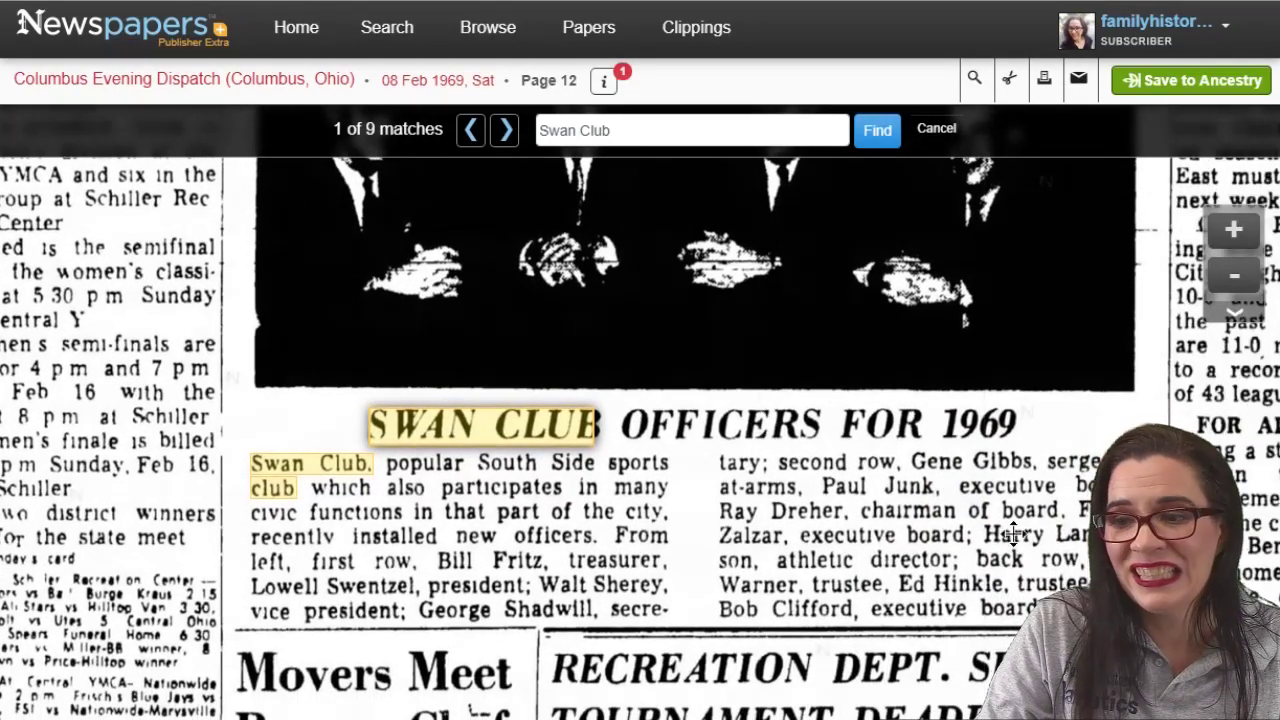
left_click_drag(1020, 578, 1013, 530)
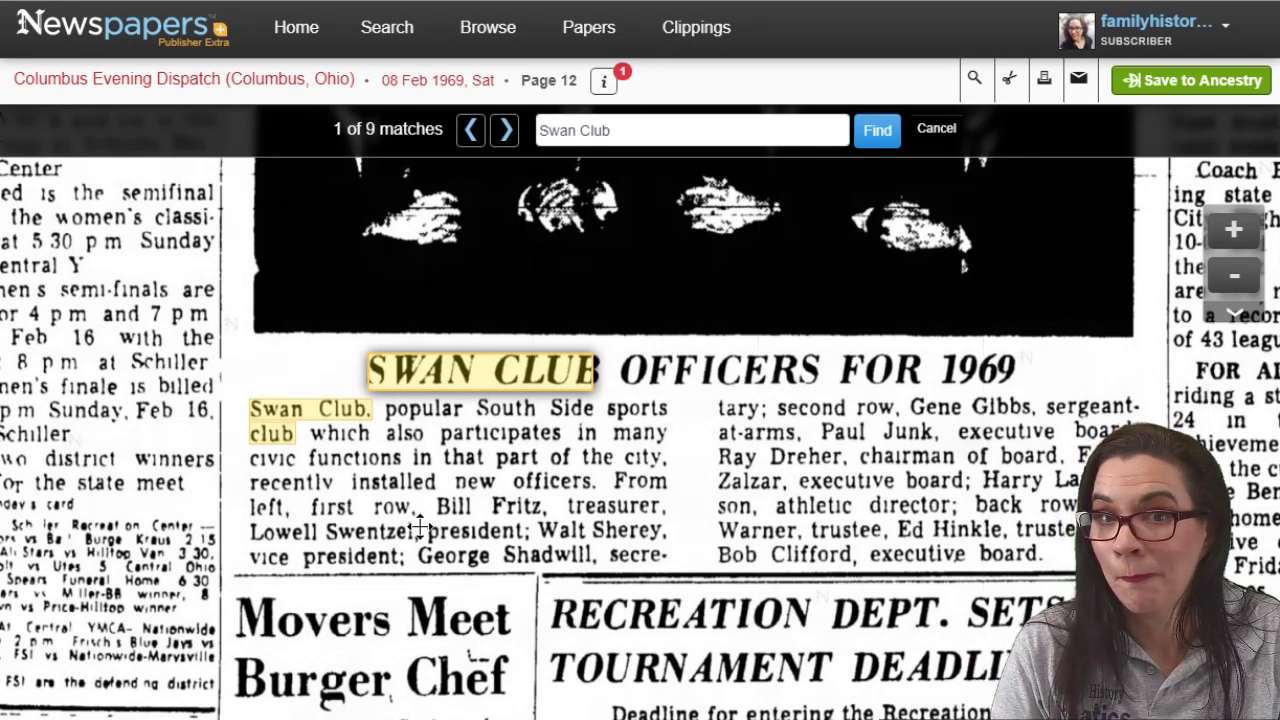
left_click_drag(674, 228, 591, 516)
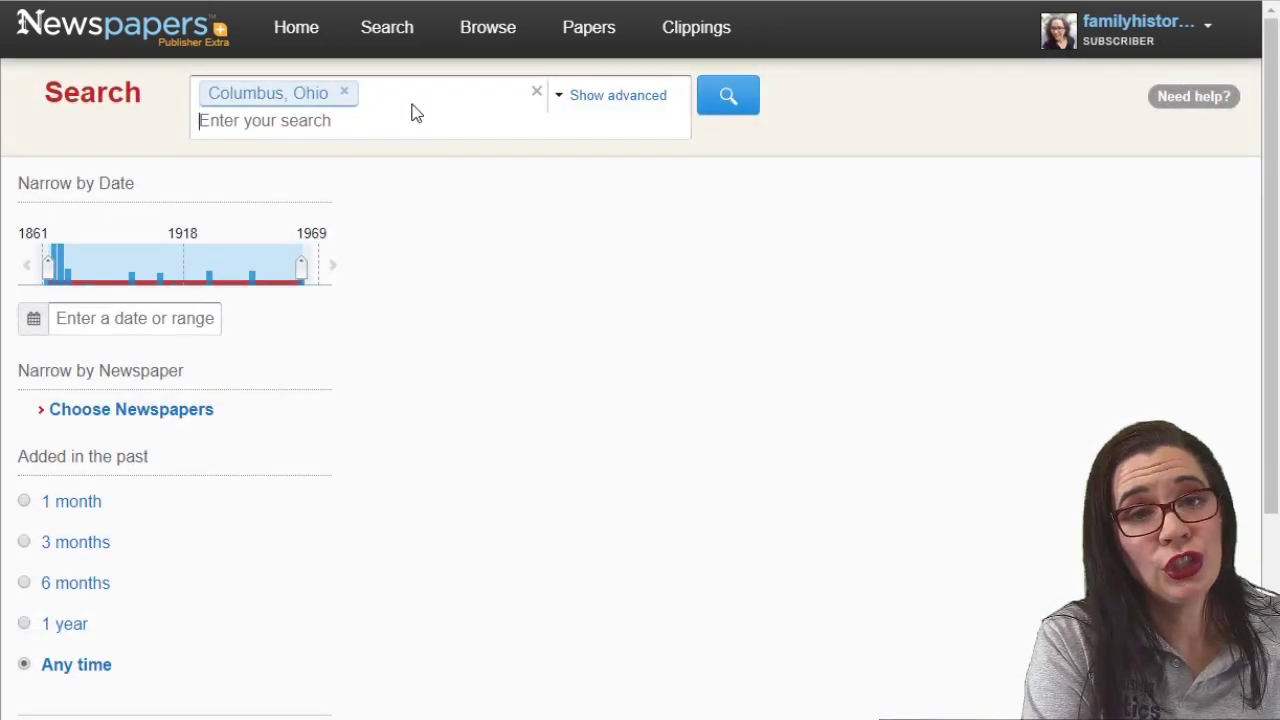
Step: Search Columbus papers for 'Eastern Star' (1,349 matches) and open the 6 April 1947 Evening Dispatch page 61
type("East")
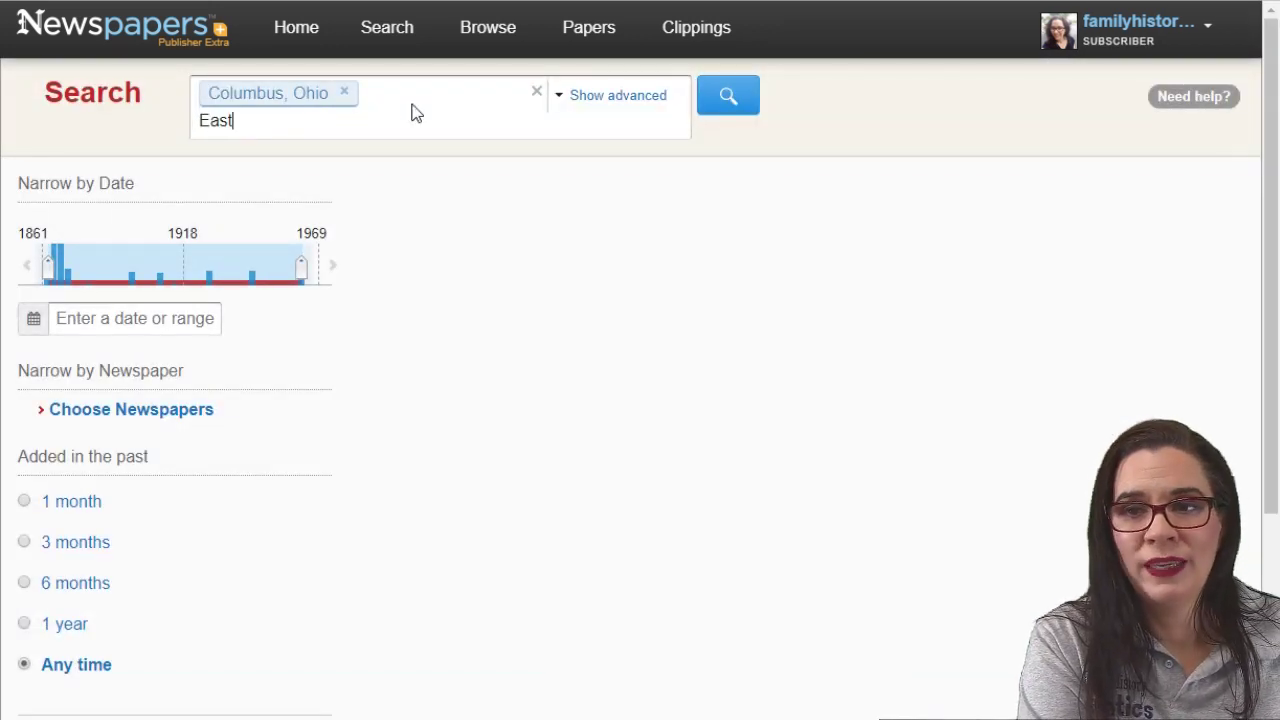
type("ern Sta")
key("BackSpace")
type("tar")
key("Return")
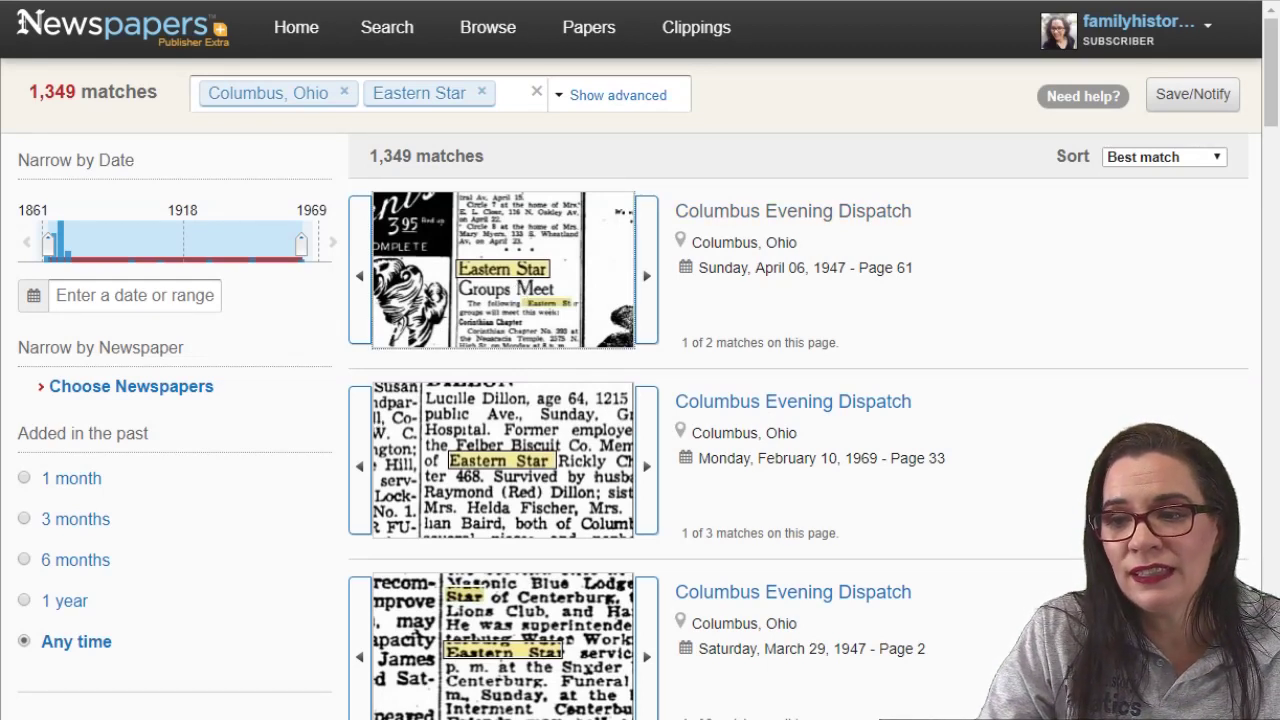
left_click(503, 270)
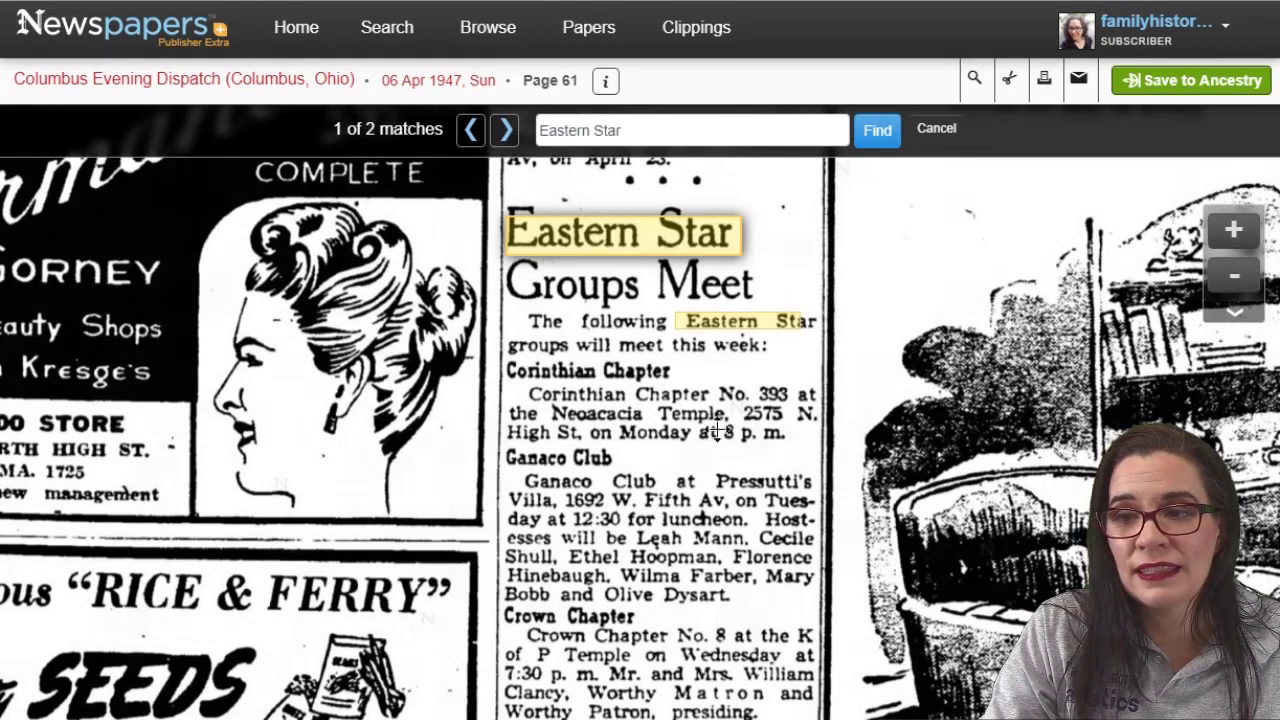
Step: Read the 1947 'Groups Meet' Eastern Star listings, then return to the 1,349 results
left_click_drag(709, 675, 694, 552)
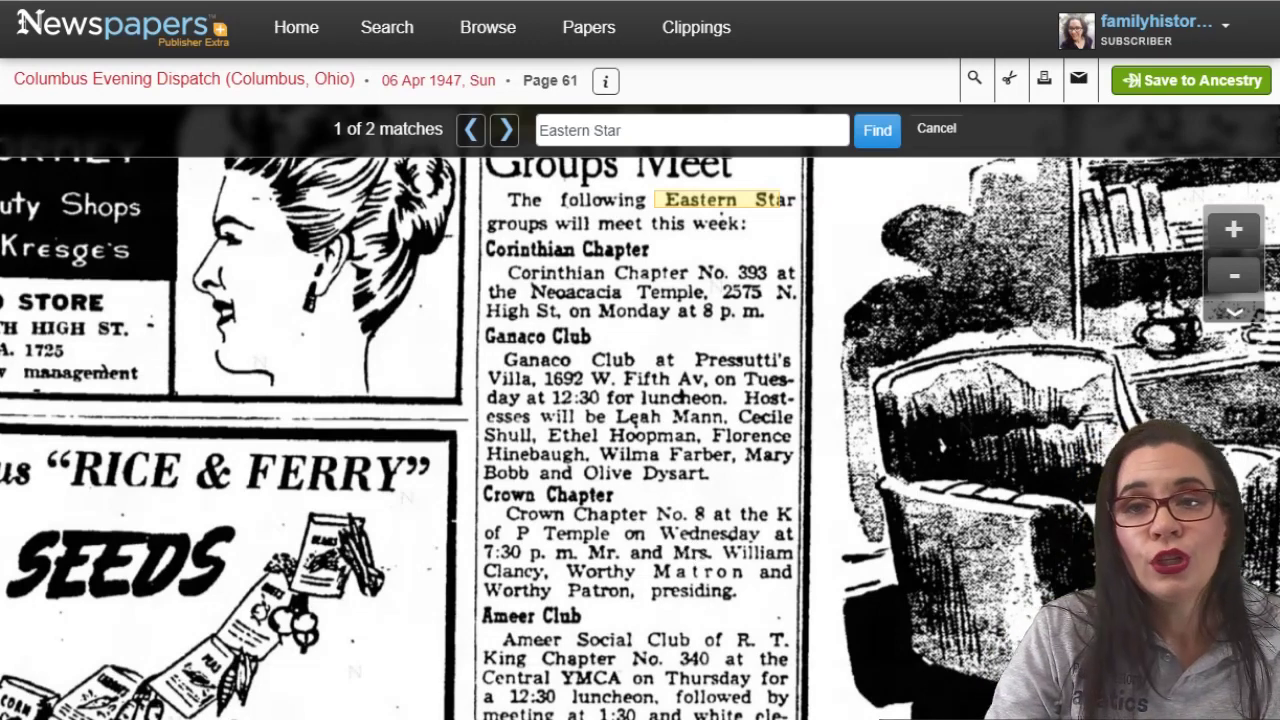
key("alt+Left")
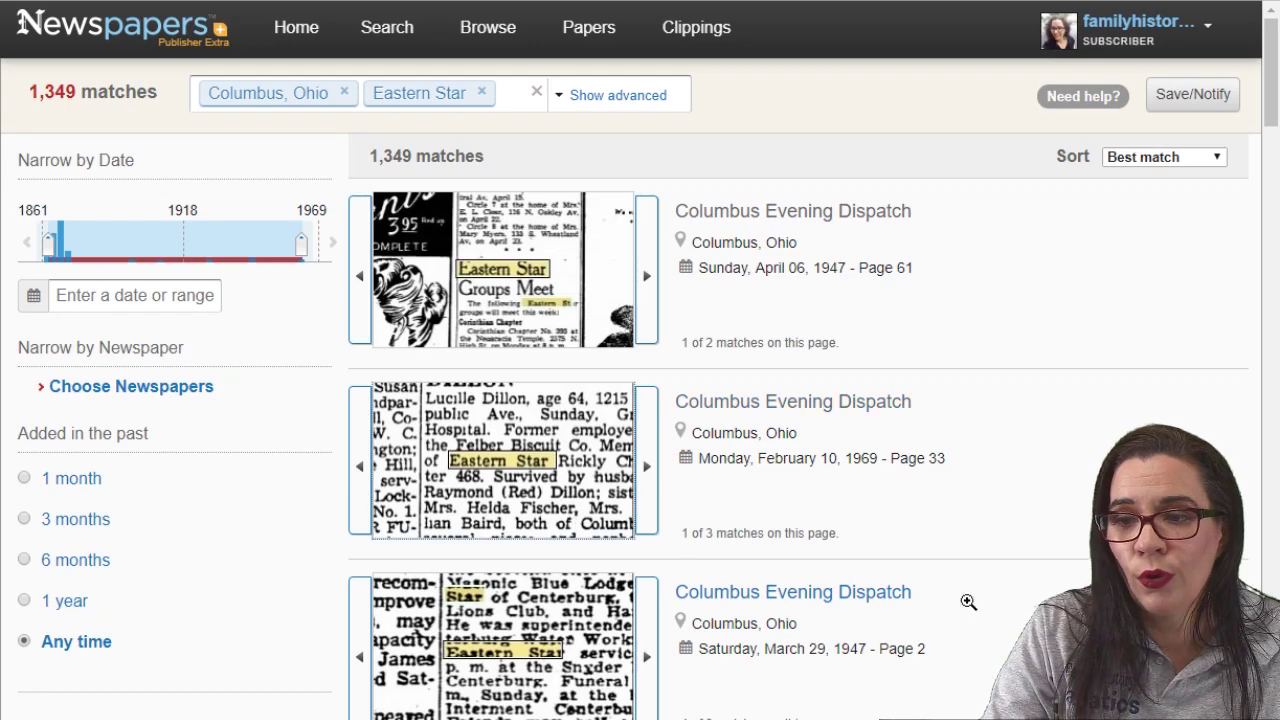
Step: Go forward to the 10 February 1969 Evening Dispatch page 33
key("alt+Right")
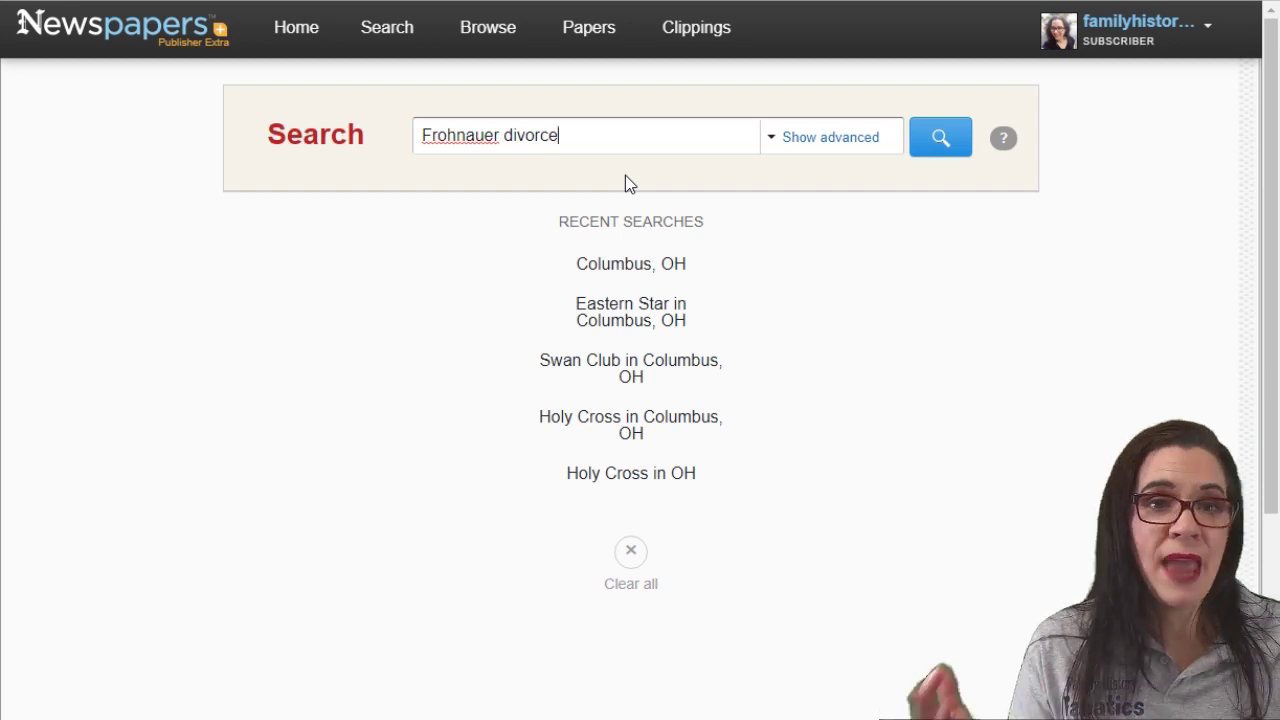
Step: Run the 'Frohnauer divorce' search and restrict it to 1910–1971, cutting 67 matches to 44
left_click(940, 137)
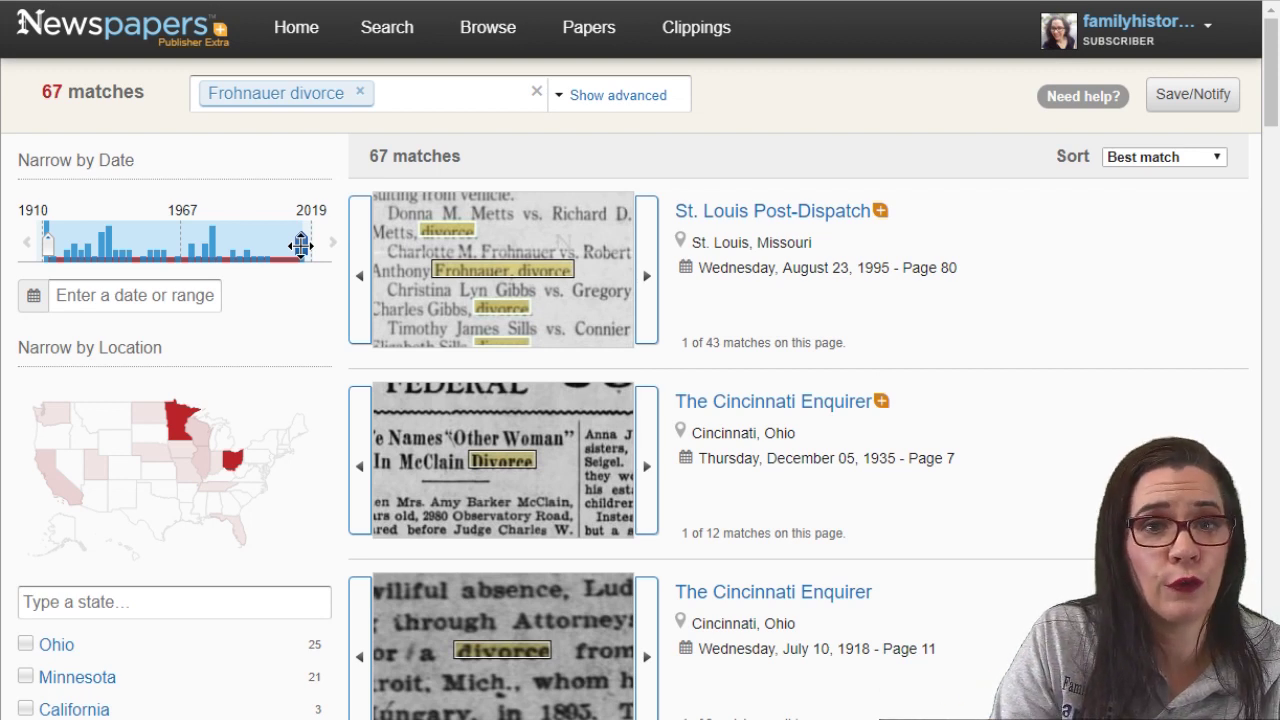
left_click_drag(301, 244, 196, 260)
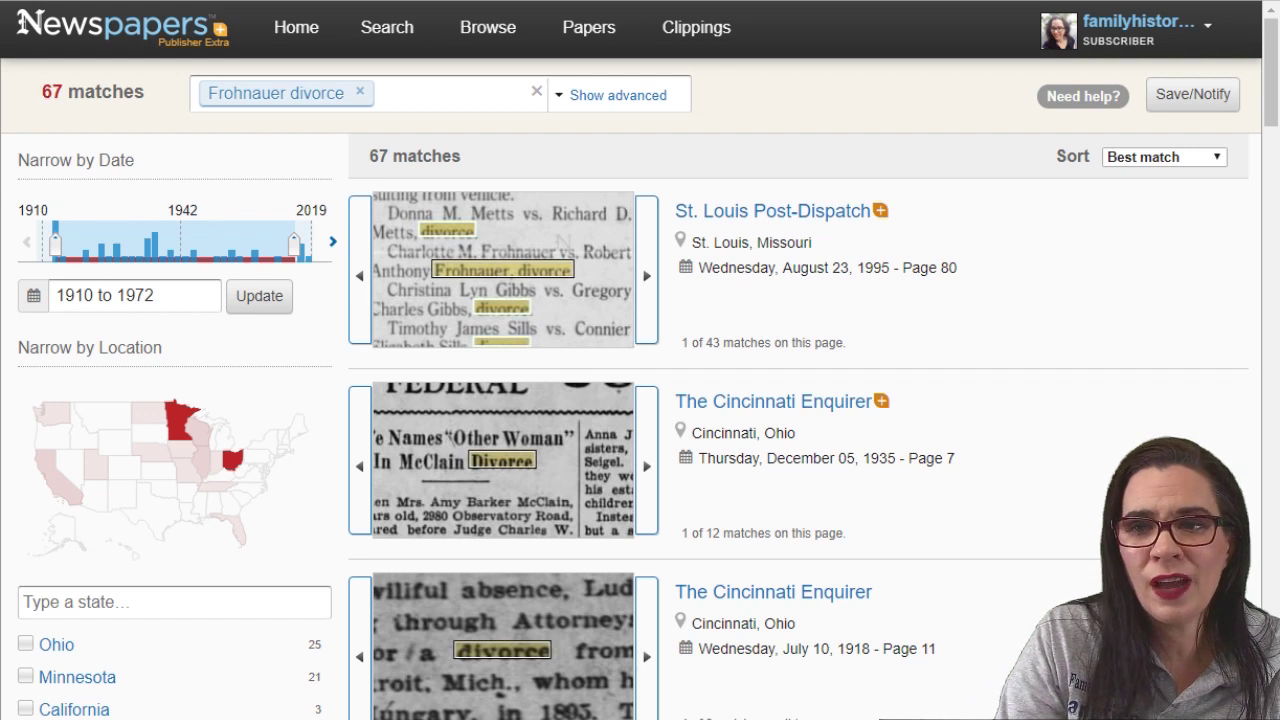
left_click_drag(294, 244, 291, 244)
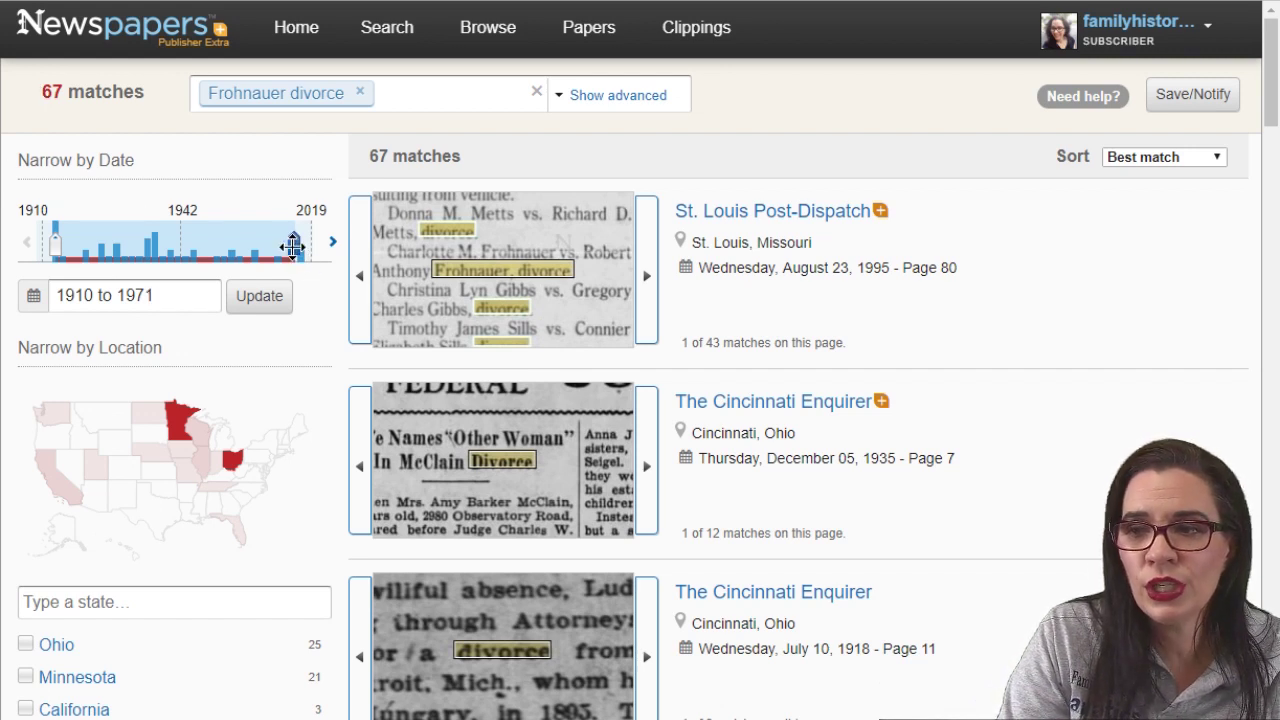
left_click(261, 300)
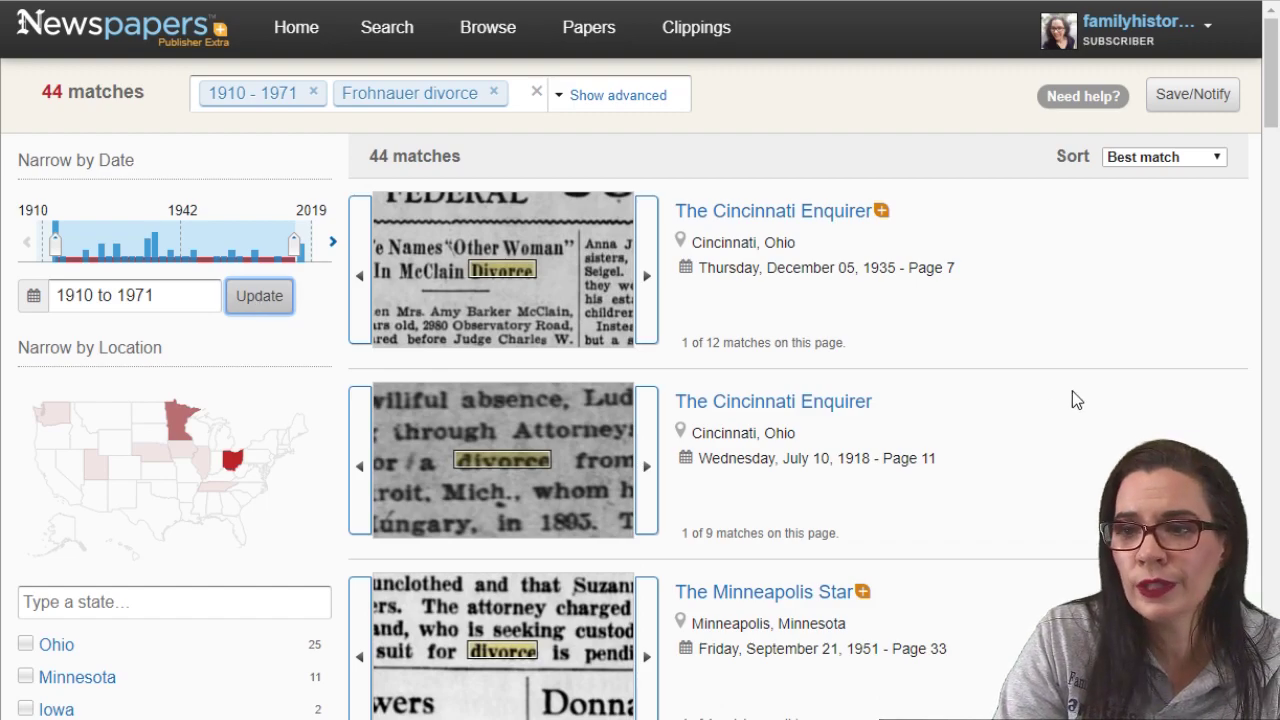
scroll(1100, 400, "down", 10)
scroll(1103, 401, "down", 15)
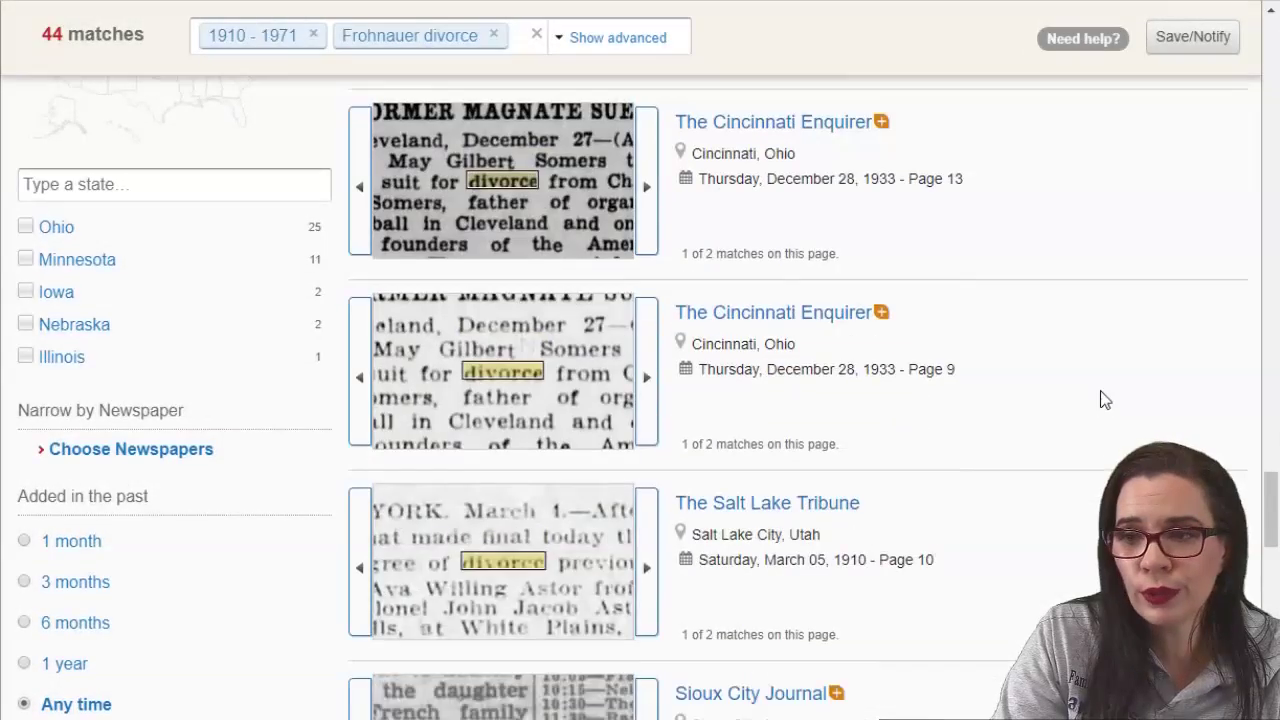
scroll(1103, 401, "down", 6)
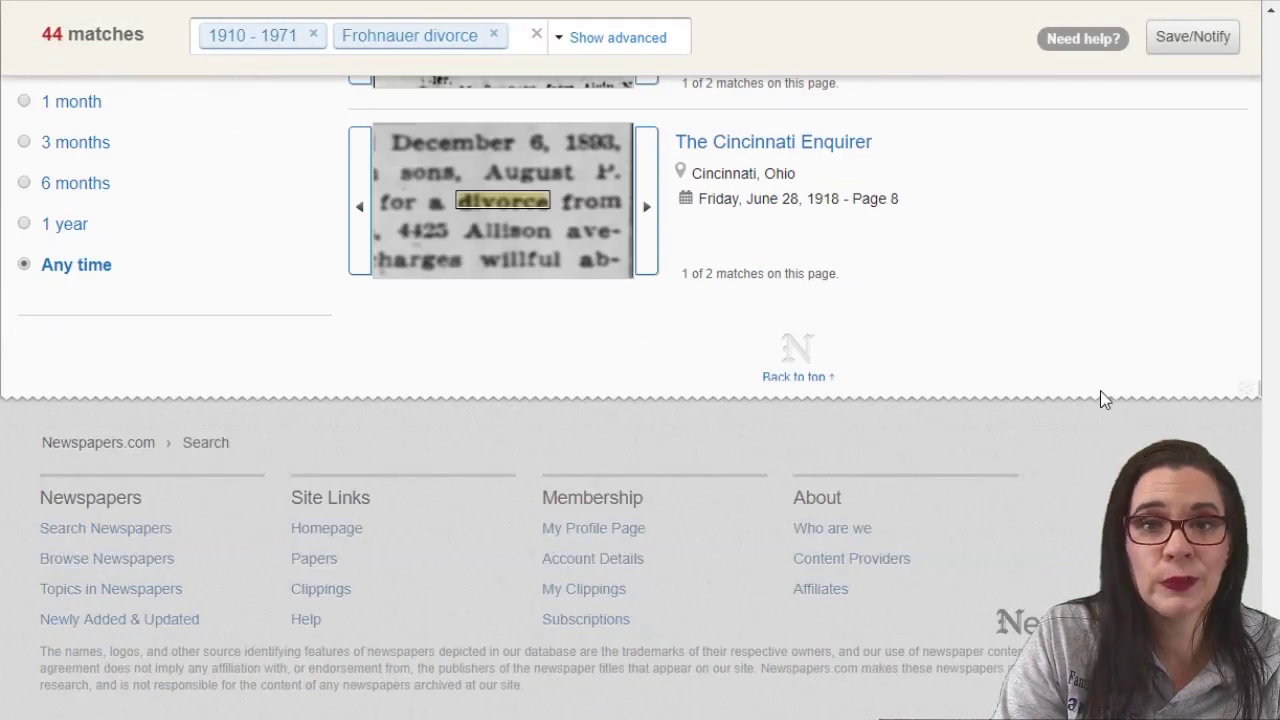
scroll(1100, 400, "up", 3)
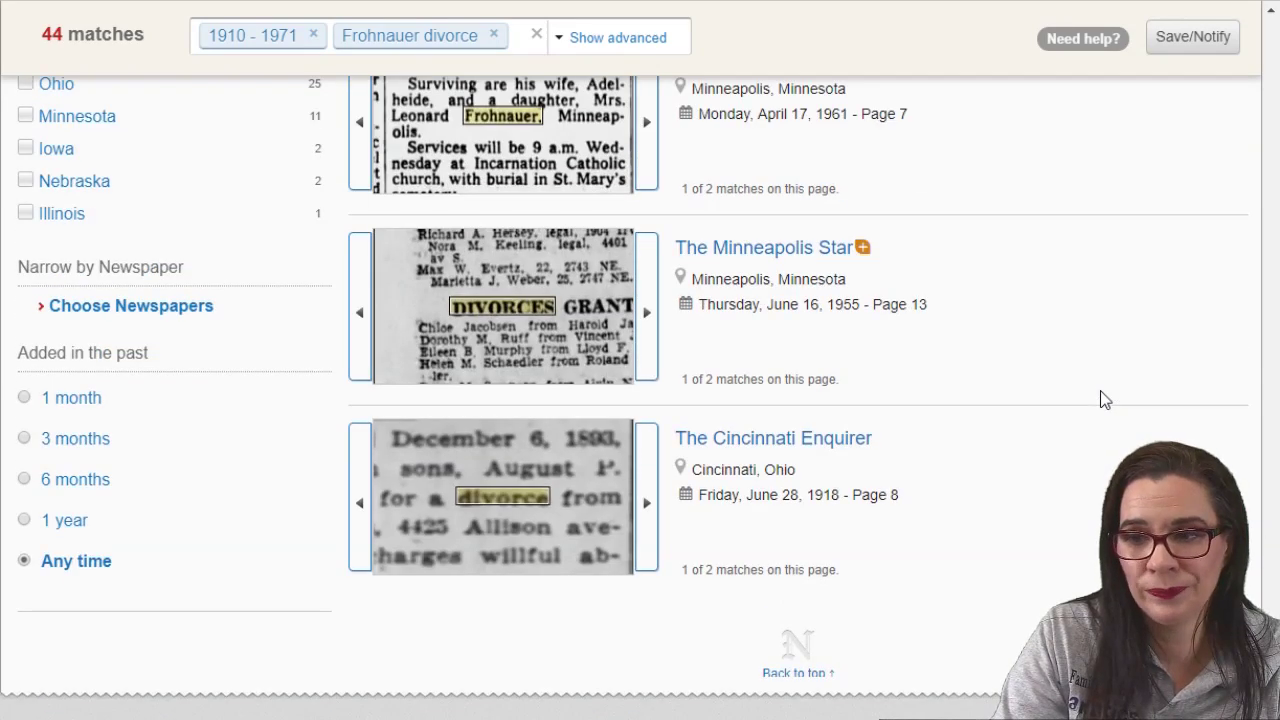
Step: Open the 28 June 1918 Cincinnati Enquirer match and zoom in on the Frohnauer article
left_click(520, 533)
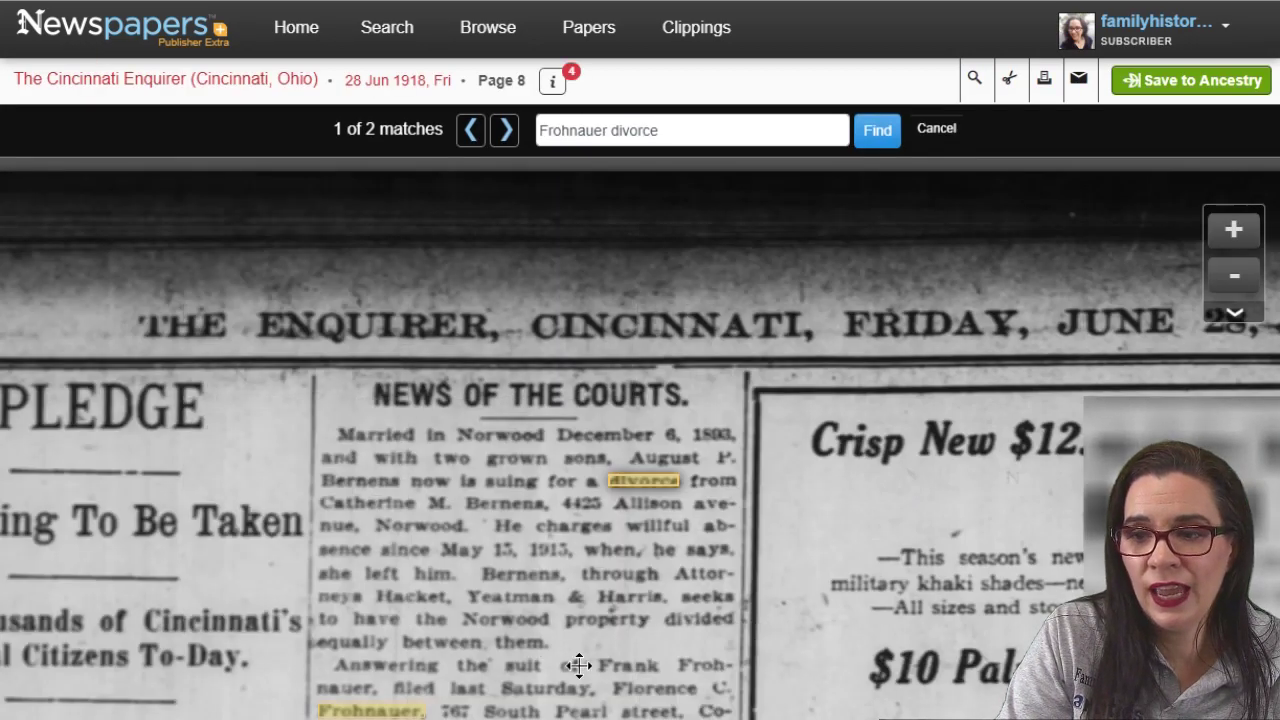
left_click_drag(579, 665, 713, 479)
scroll(716, 527, "down", 3)
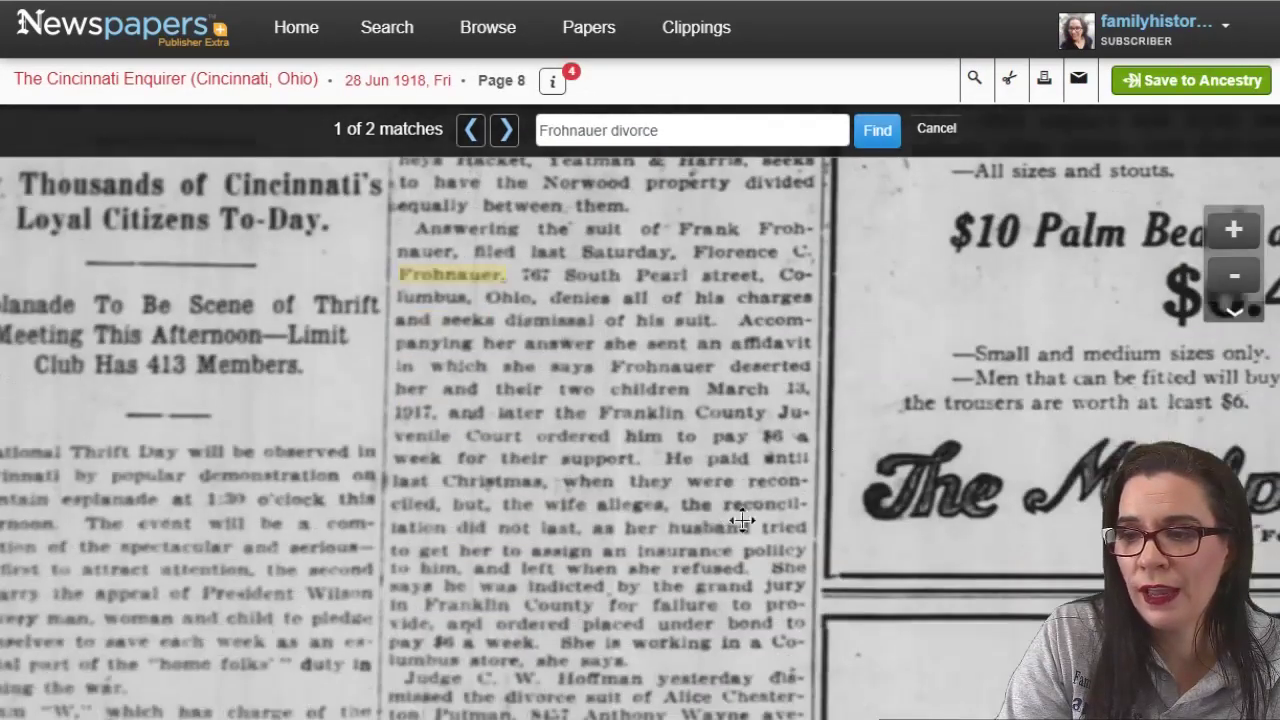
left_click(1233, 229)
mouse_move(694, 394)
left_mouse_down()
mouse_move(694, 346)
mouse_move(703, 408)
left_mouse_up()
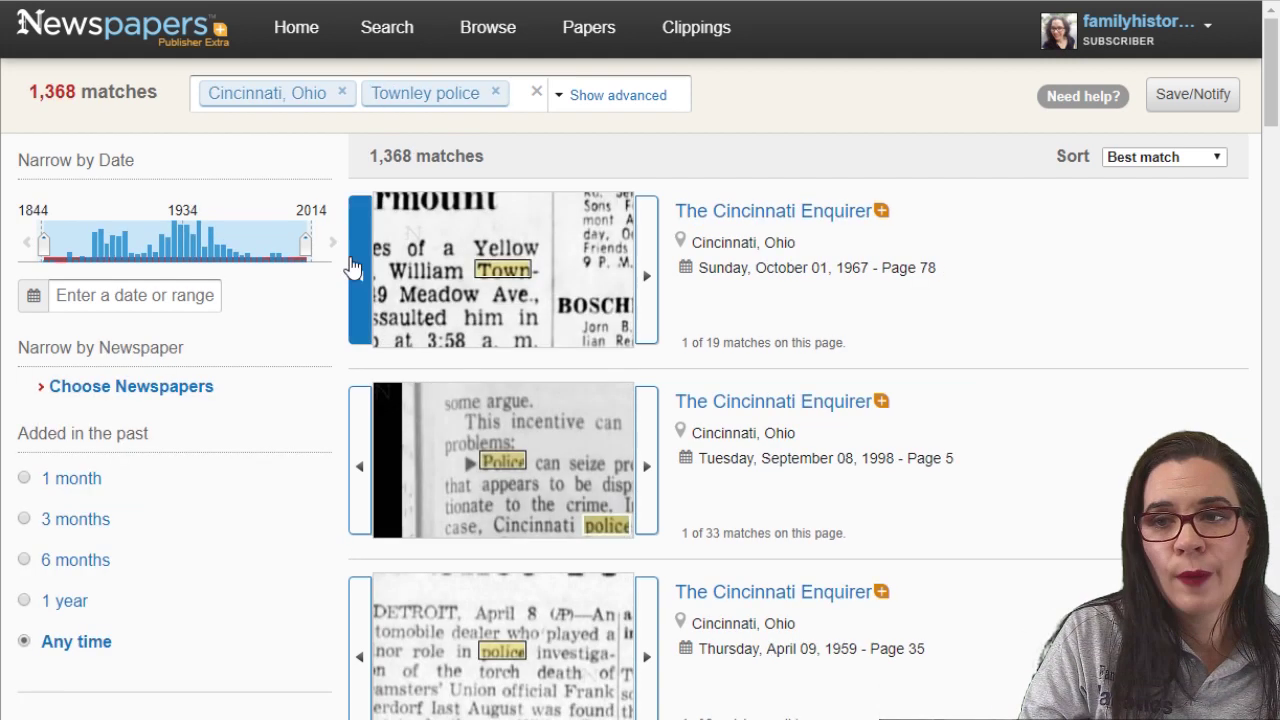
Step: Restrict the Cincinnati 'Townley police' results to 1844–1906, leaving 437 matches
left_click_drag(298, 240, 162, 241)
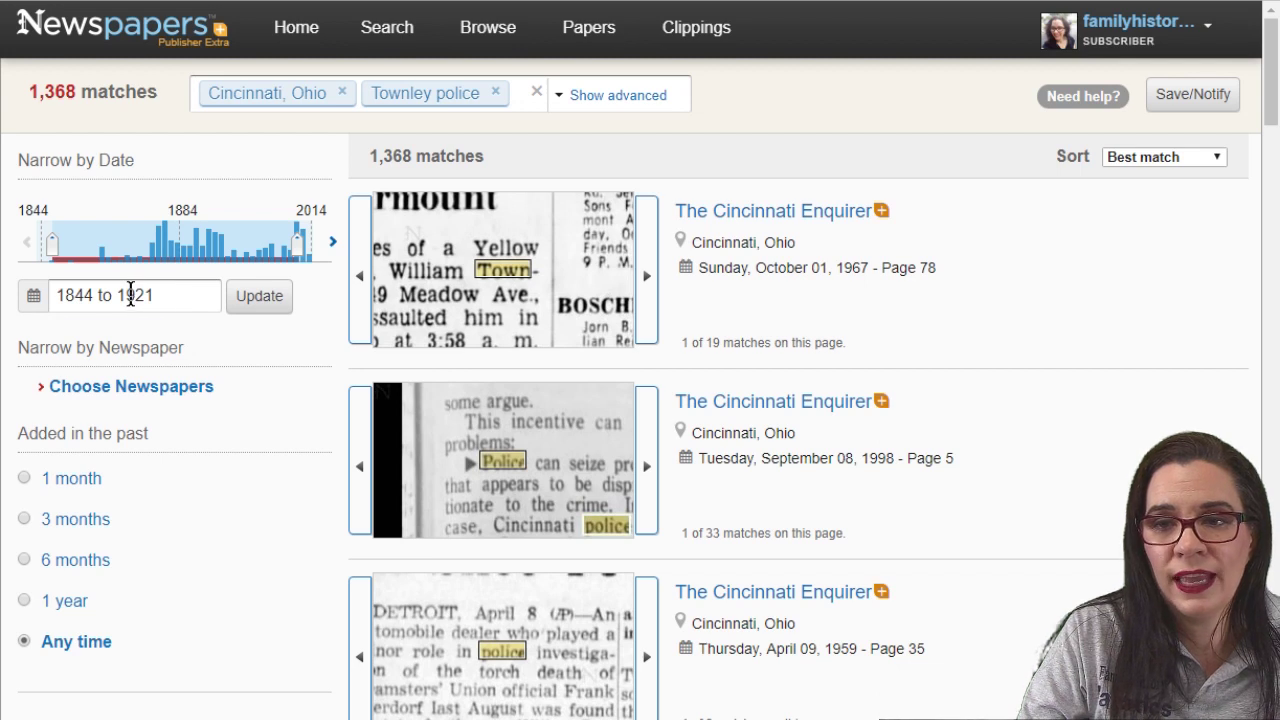
left_click_drag(137, 295, 158, 296)
type("06")
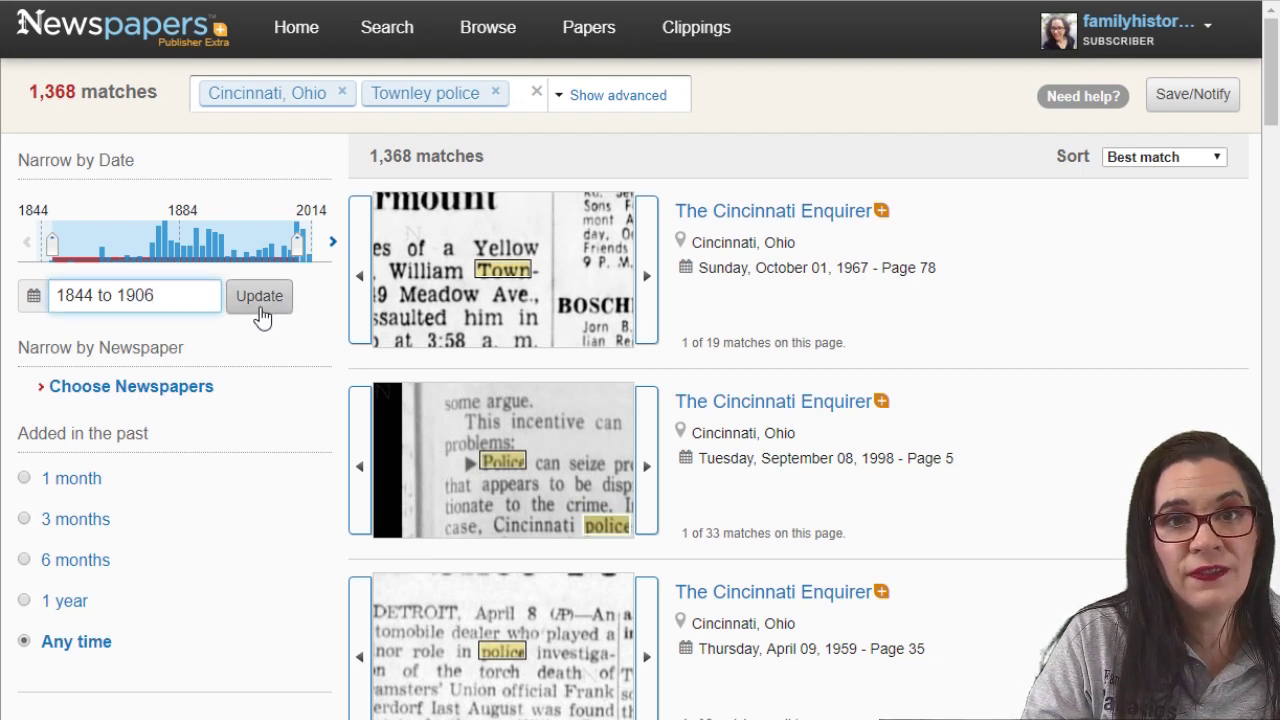
left_click(262, 296)
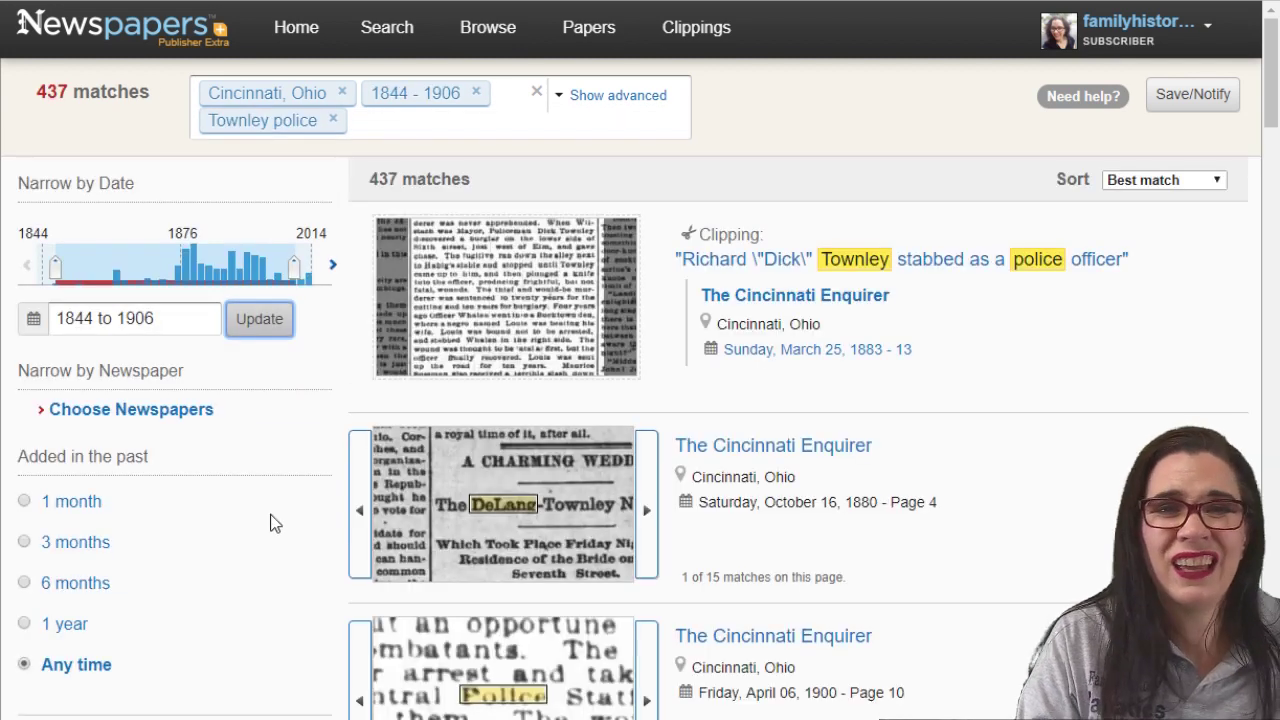
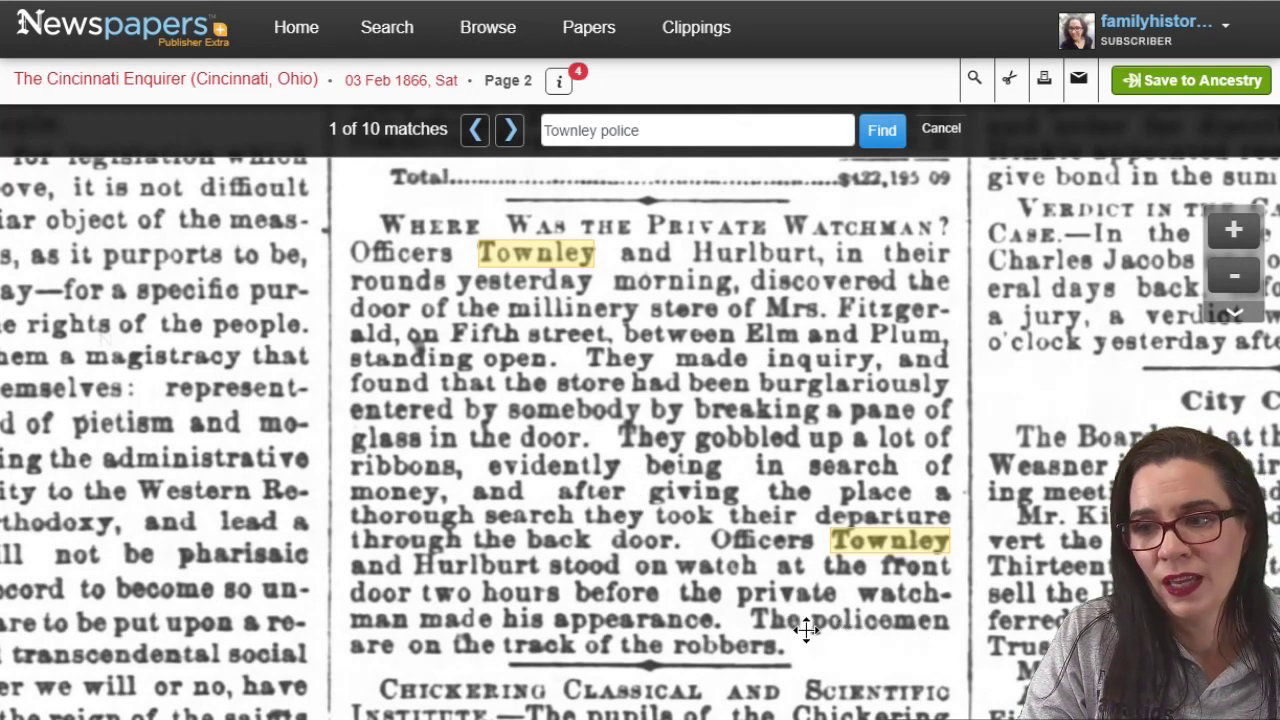
Step: Zoom out on the 1866 Cincinnati Enquirer page and pan to the Police Court and City Improvements columns
left_click(1233, 277)
left_click(1233, 277)
left_click(1233, 277)
left_click_drag(508, 559, 478, 484)
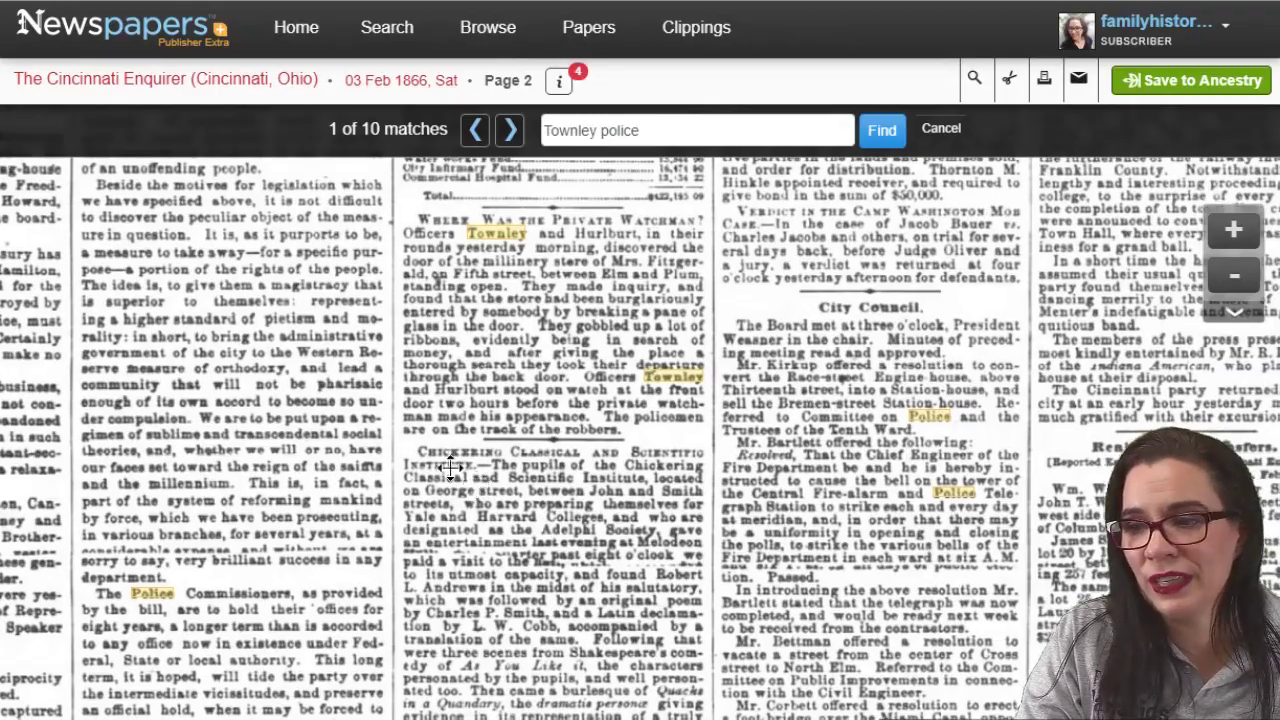
left_click_drag(478, 484, 255, 420)
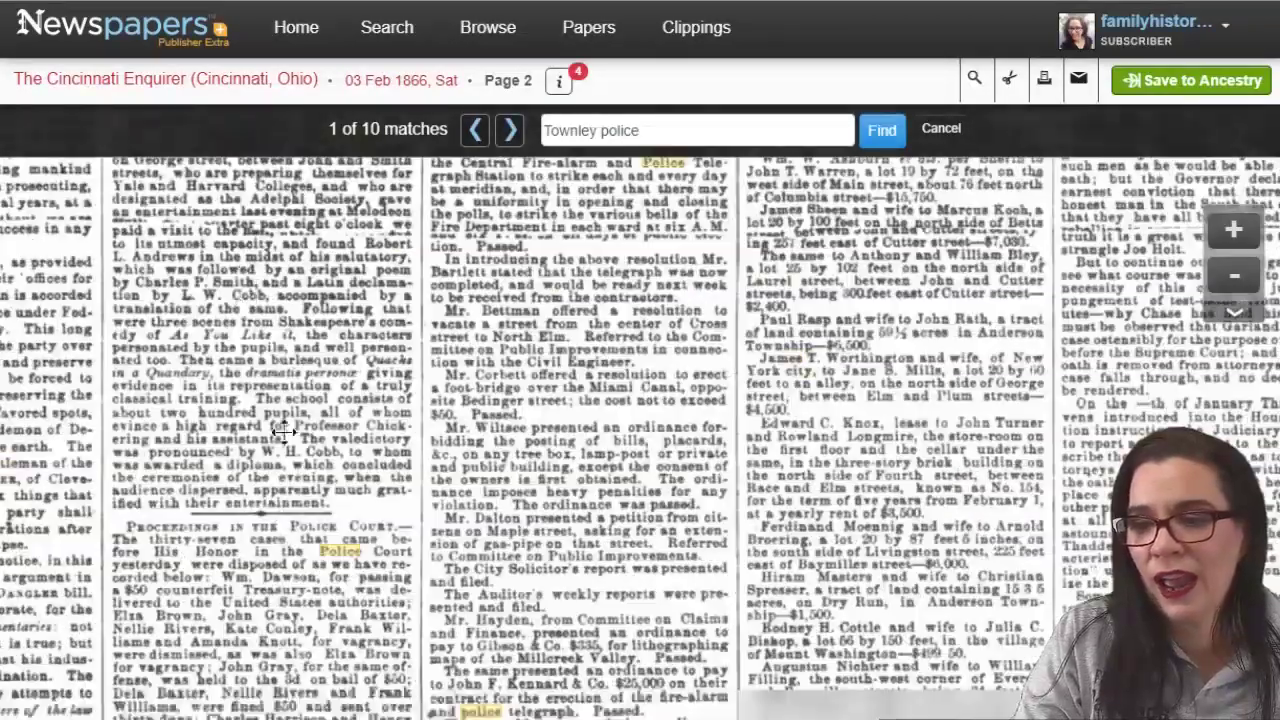
mouse_move(298, 472)
left_mouse_down()
mouse_move(256, 334)
mouse_move(229, 297)
left_mouse_up()
mouse_move(232, 496)
left_mouse_down()
mouse_move(397, 398)
mouse_move(600, 505)
mouse_move(560, 430)
mouse_move(500, 470)
left_mouse_up()
mouse_move(486, 560)
left_mouse_down()
mouse_move(508, 481)
mouse_move(578, 500)
mouse_move(590, 380)
mouse_move(1096, 284)
left_mouse_up()
Step: Zoom out further to see the right-hand columns, then rerun the Townley police search site-wide
left_click(1234, 275)
left_click(1234, 275)
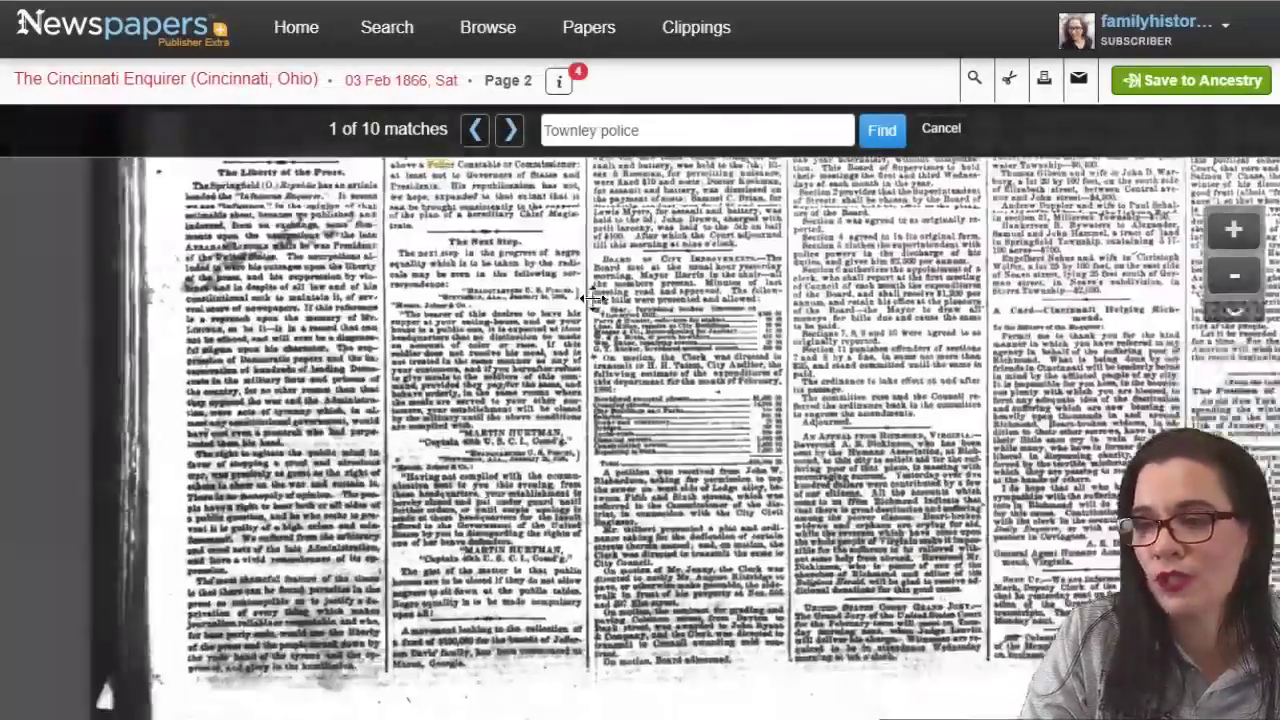
left_click(1234, 275)
left_click_drag(527, 351, 340, 335)
left_click_drag(700, 350, 520, 370)
left_click_drag(760, 375, 880, 630)
left_click(641, 130)
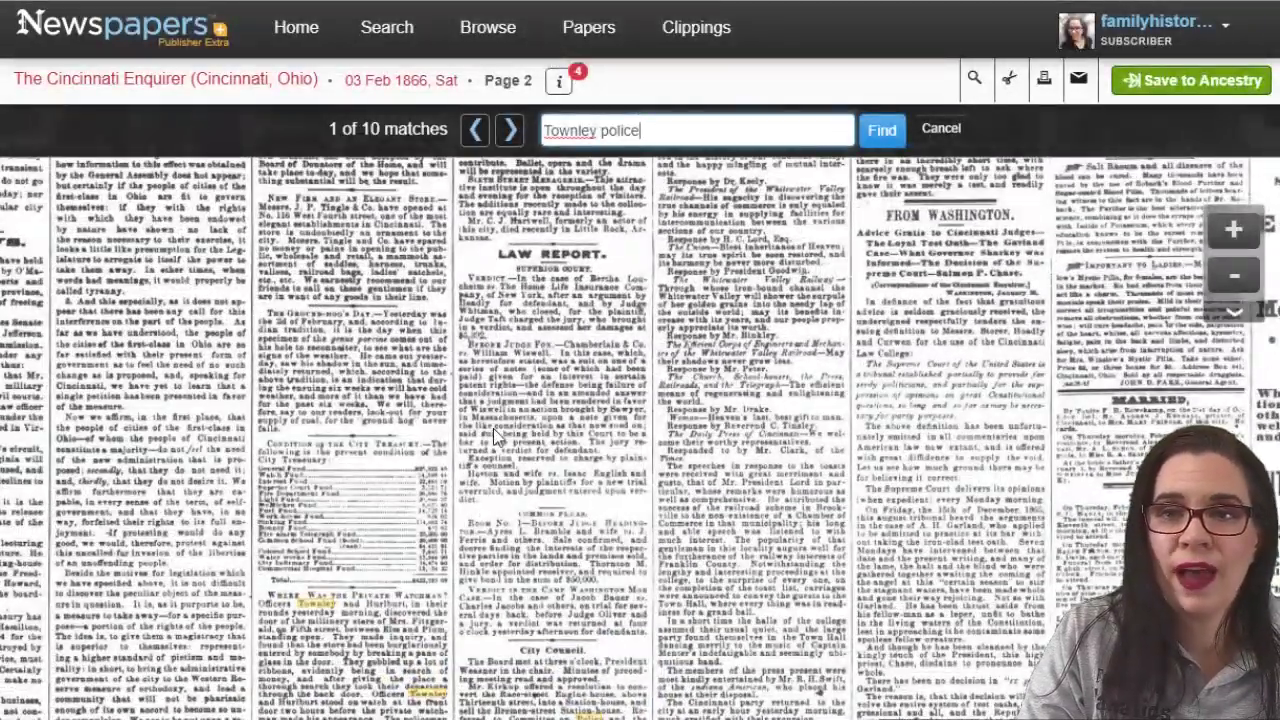
key("Return")
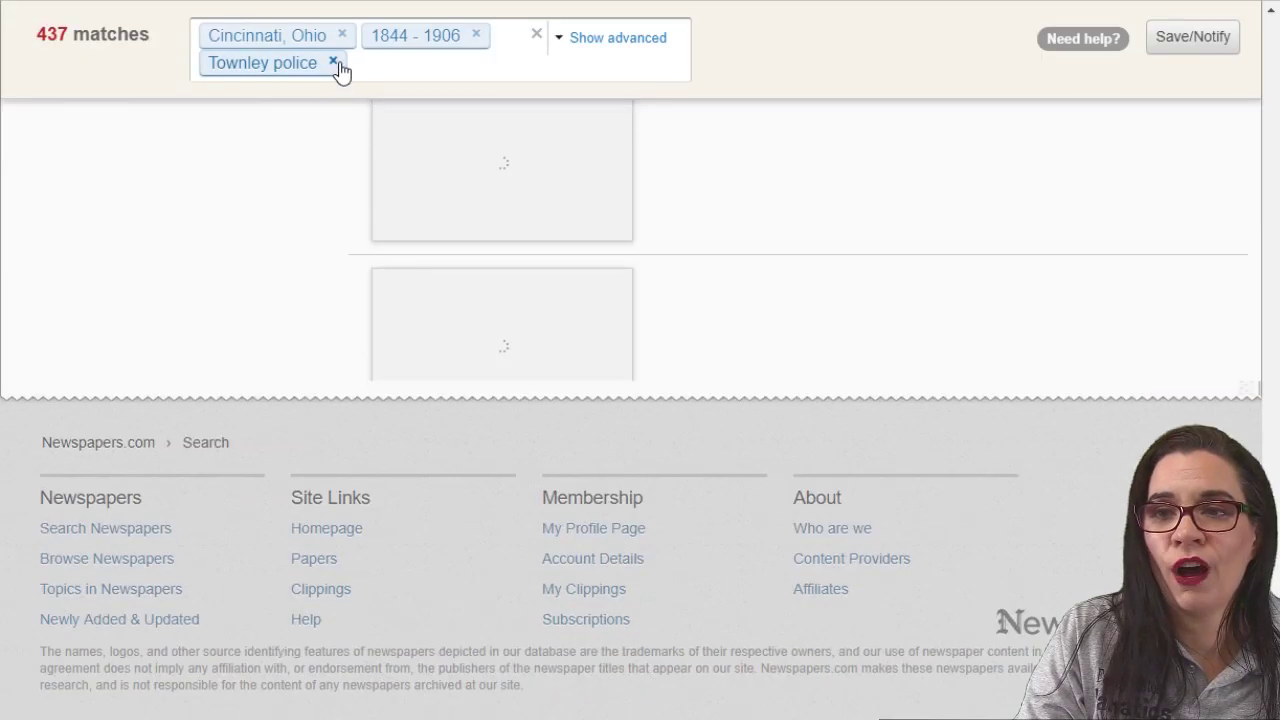
Step: Remove the Townley police search term and scroll the results
left_click(334, 62)
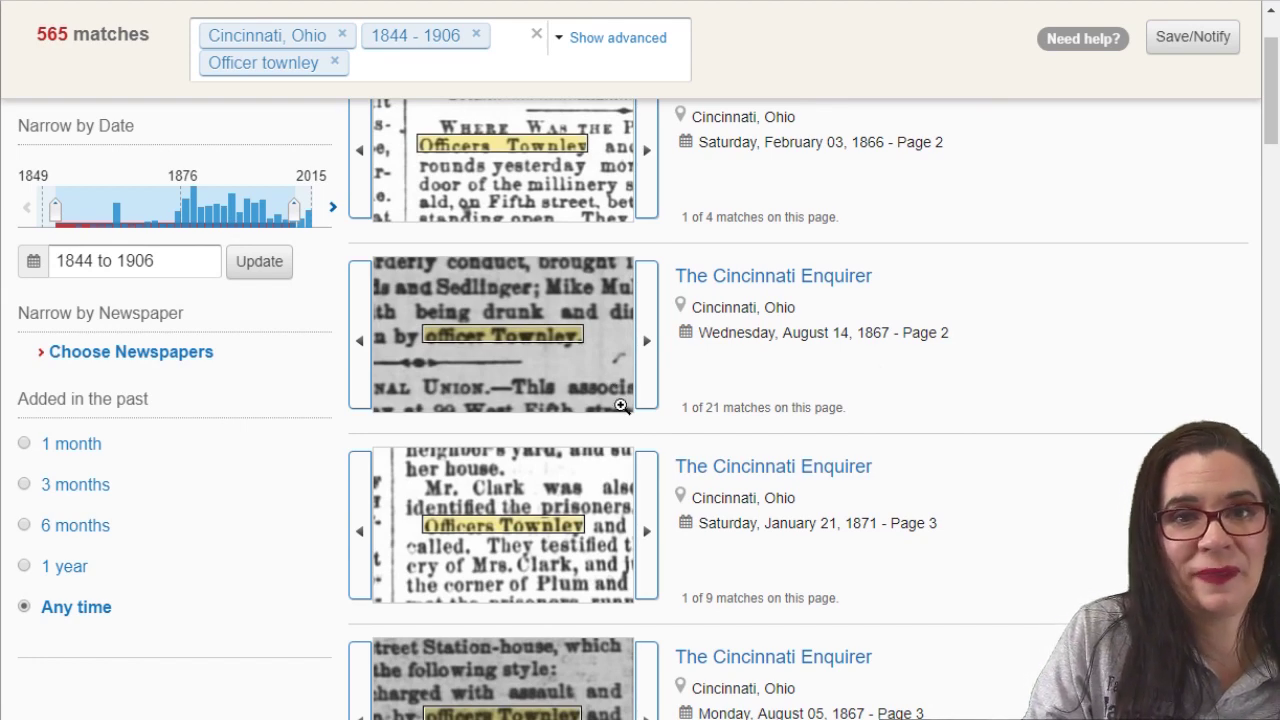
scroll(636, 494, "down", 4)
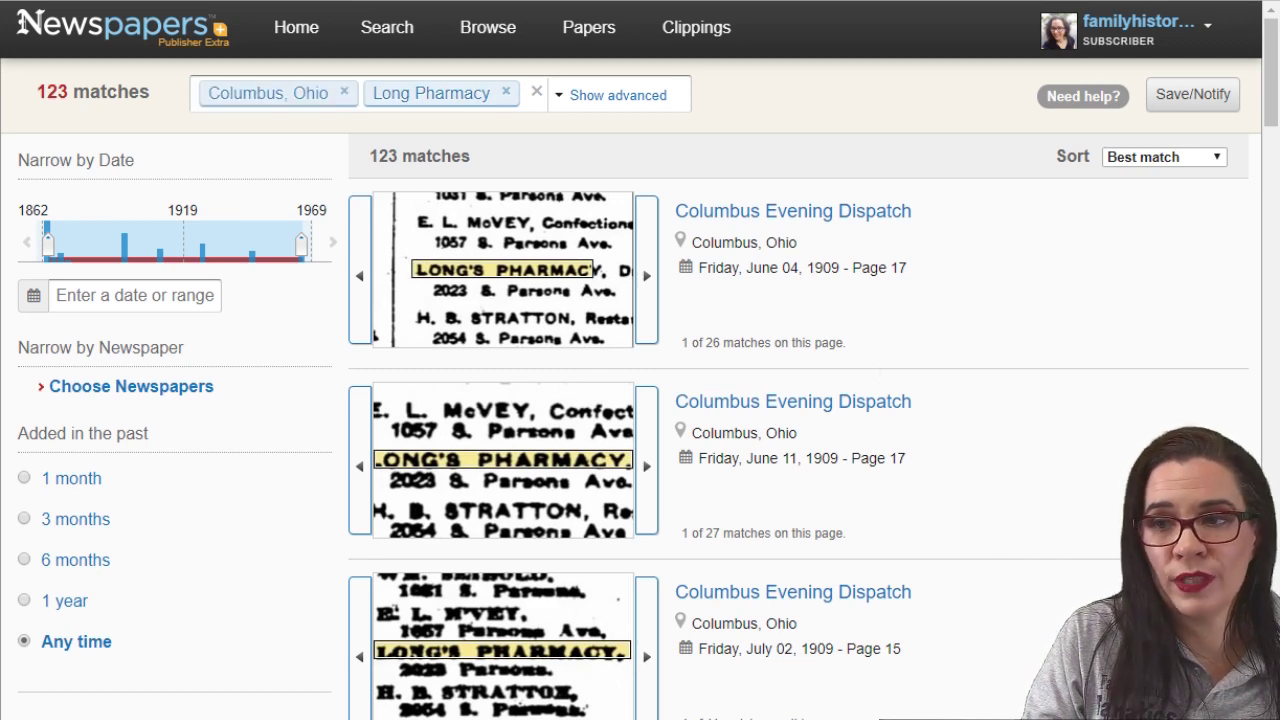
Step: Open the first Long Pharmacy result and zoom out to the Pin-Money Chocolates ad header
left_click(793, 211)
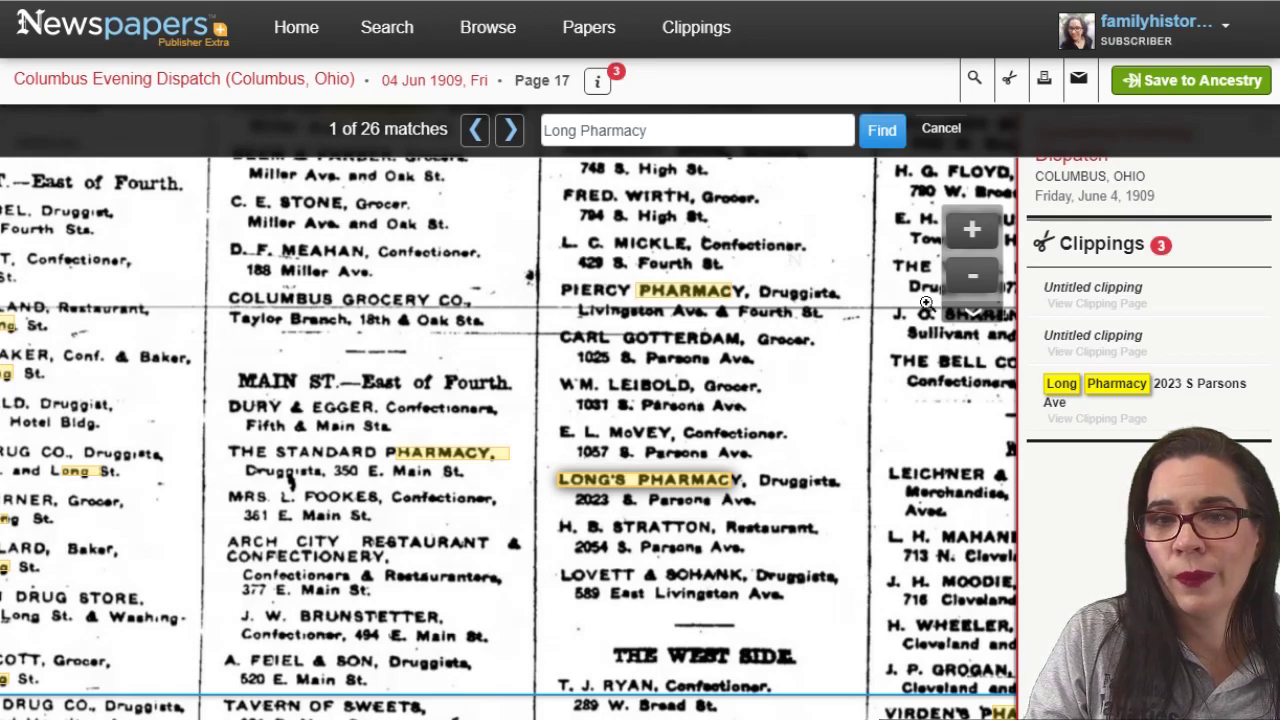
left_click(974, 284)
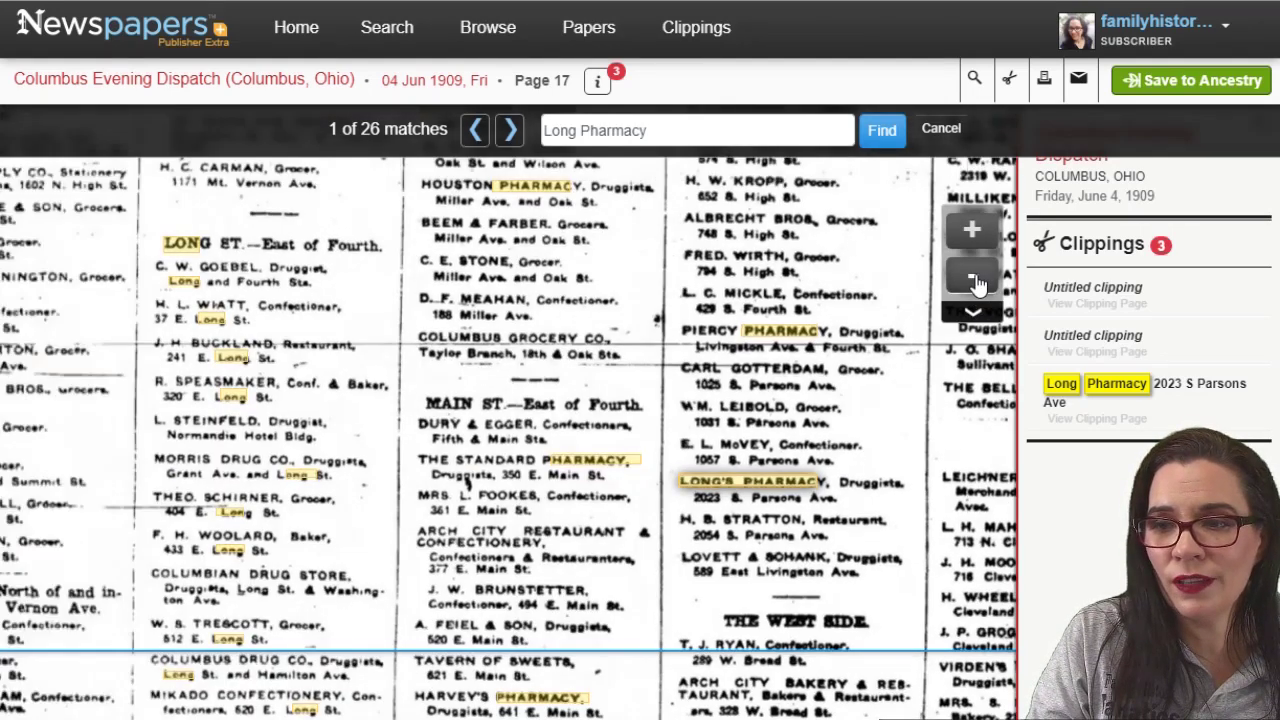
left_click(977, 285)
left_click(972, 278)
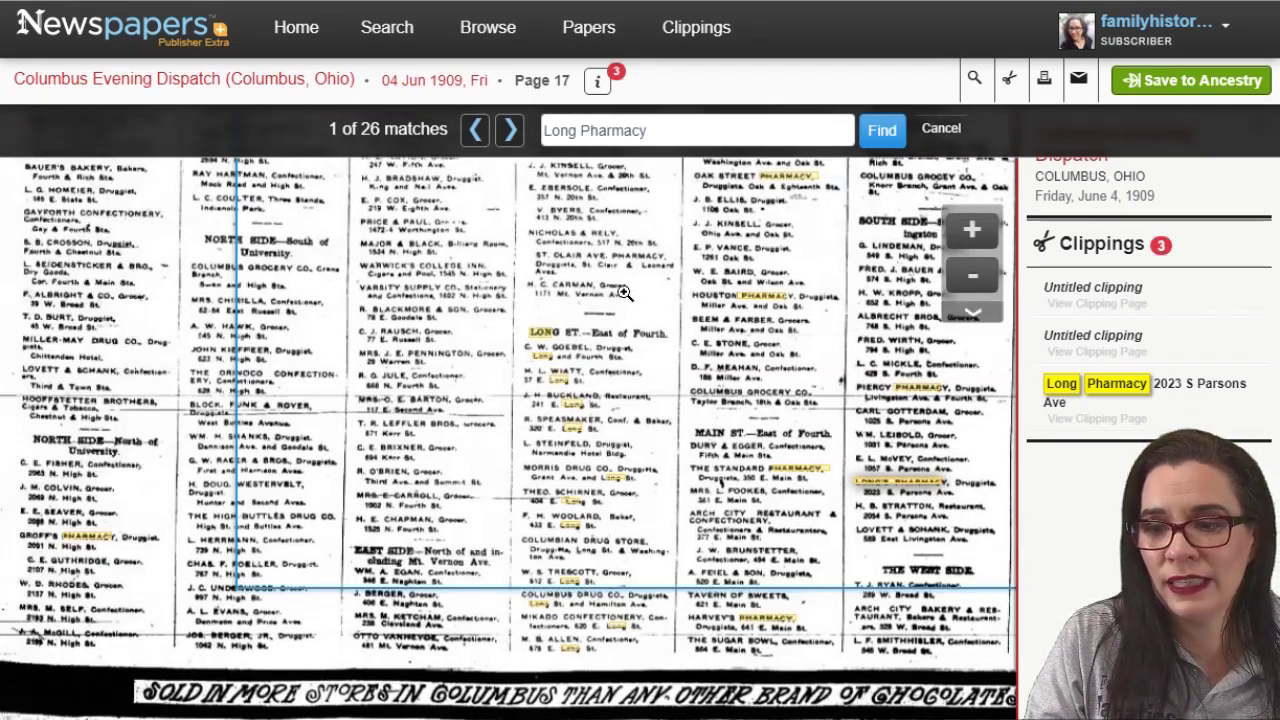
scroll(625, 470, "up", 1)
scroll(625, 470, "up", 1)
scroll(621, 584, "up", 2)
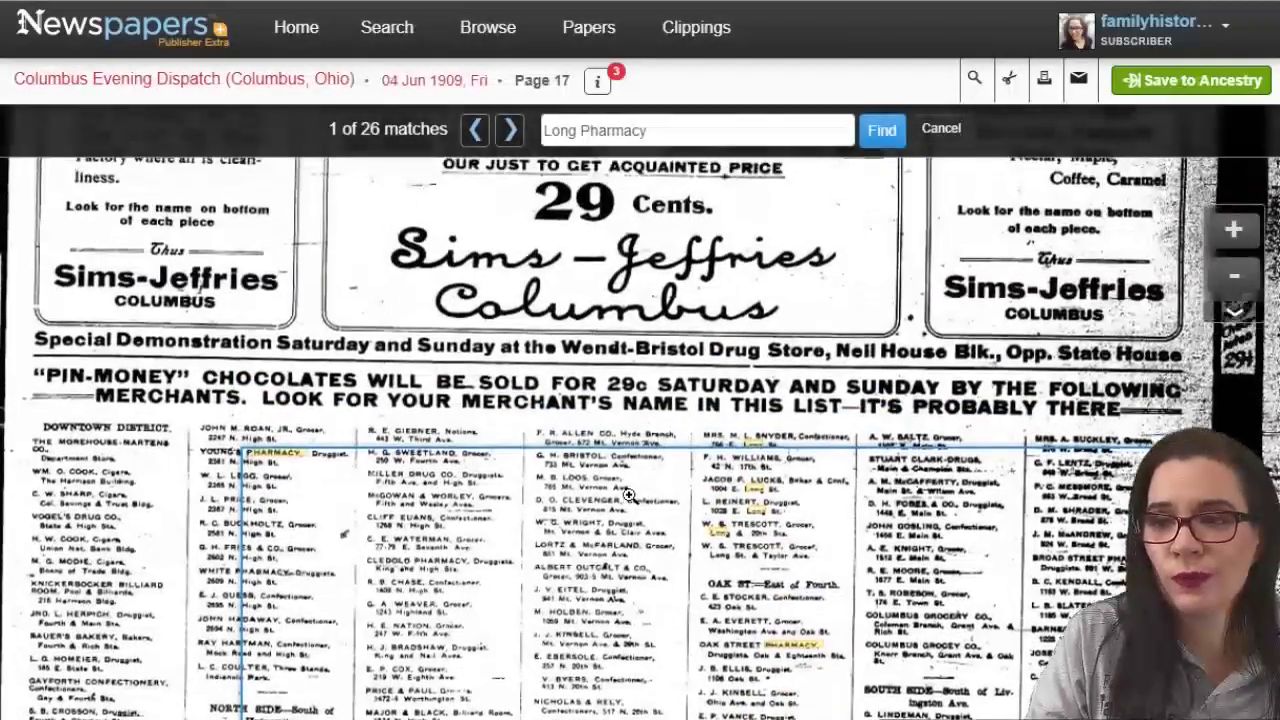
scroll(621, 584, "up", 3)
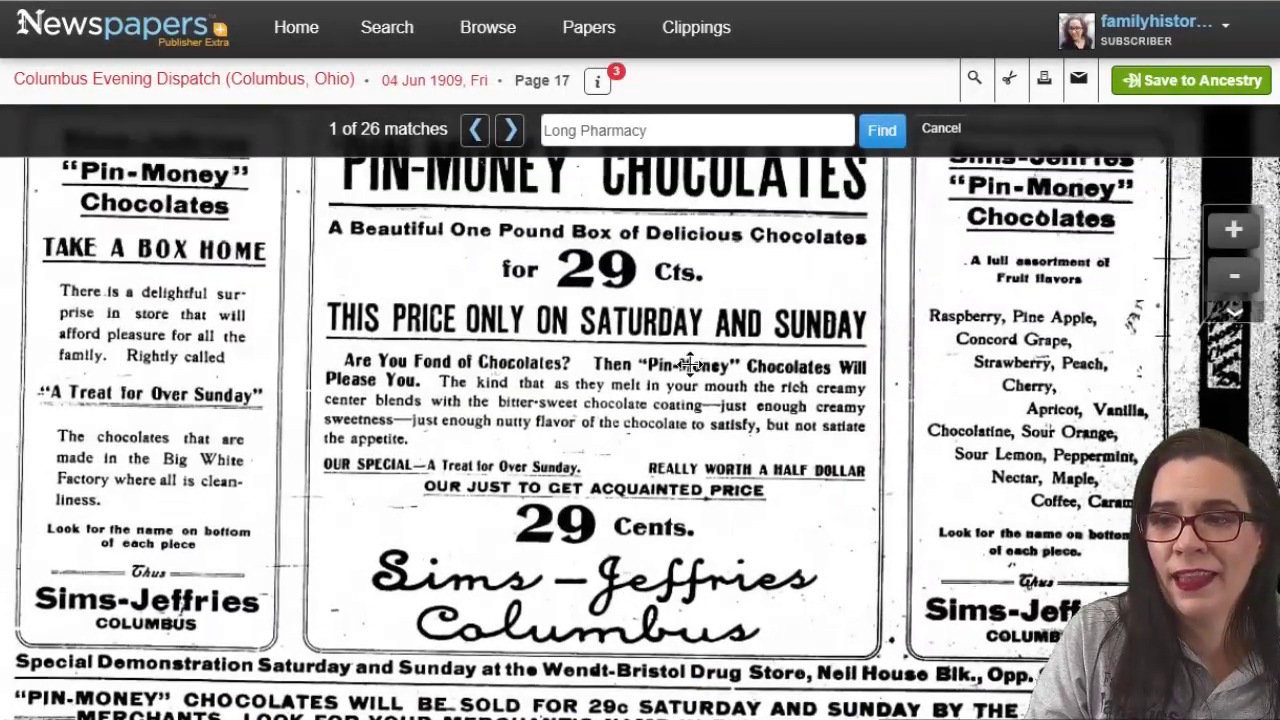
left_click_drag(689, 364, 684, 437)
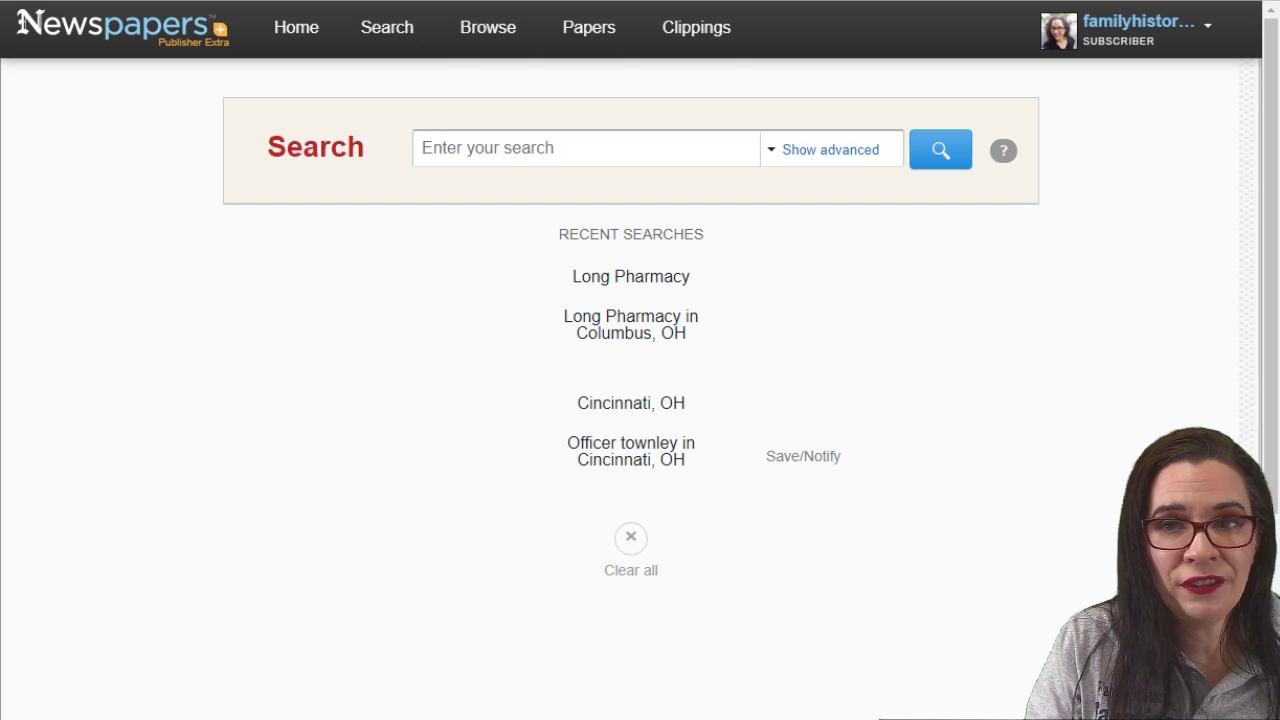
left_click(628, 131)
type("Anne Lange")
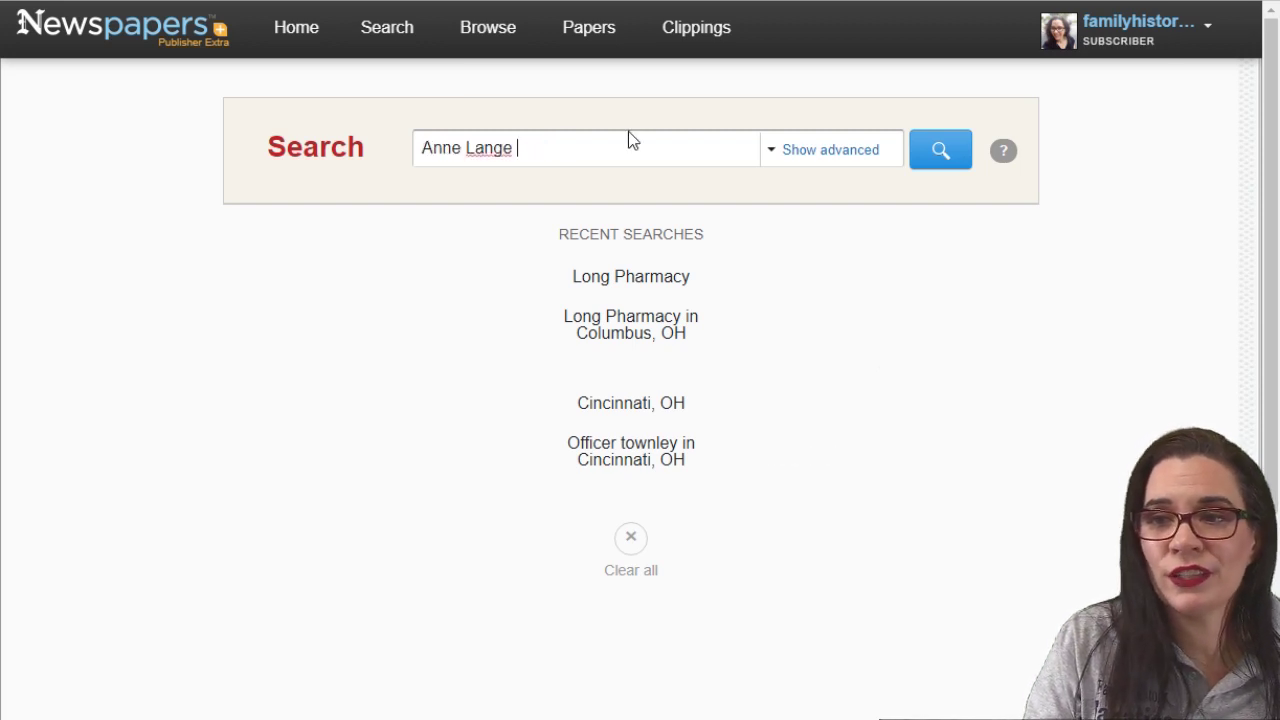
key("BackSpace")
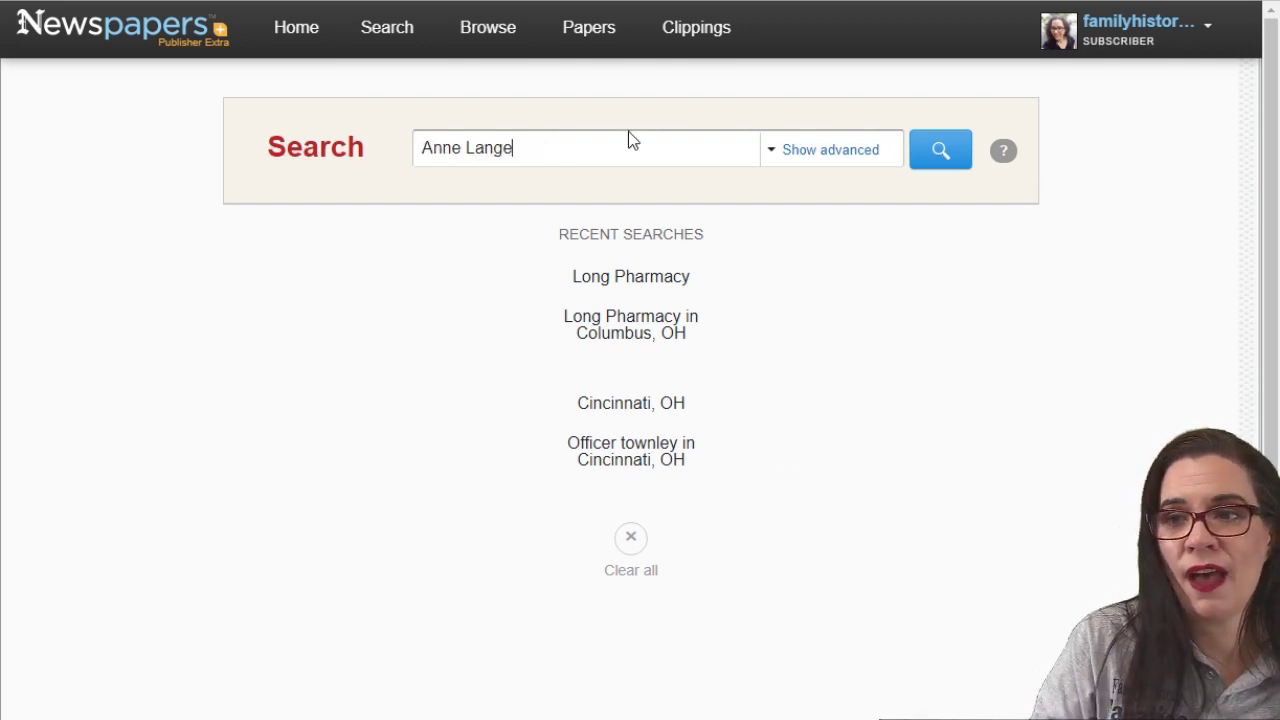
left_click(944, 155)
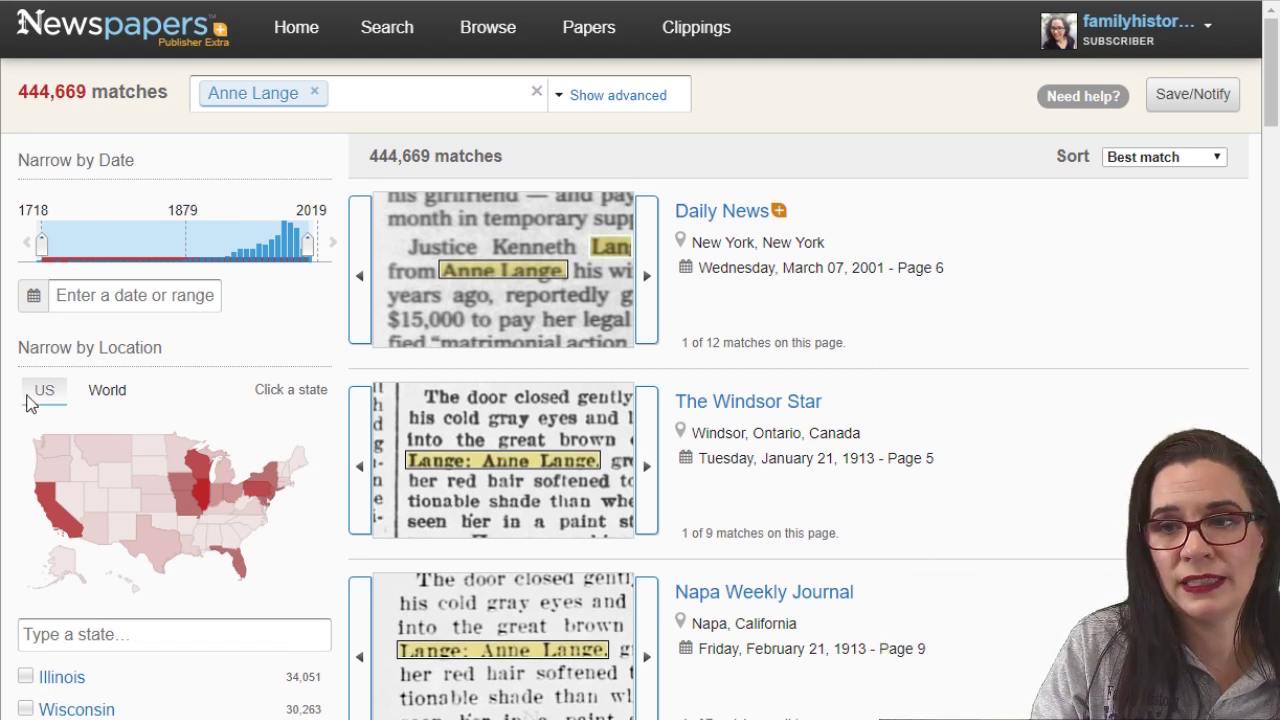
Step: Narrow the Anne Lange results to the date range 1718 to 1856
left_click_drag(309, 247, 195, 258)
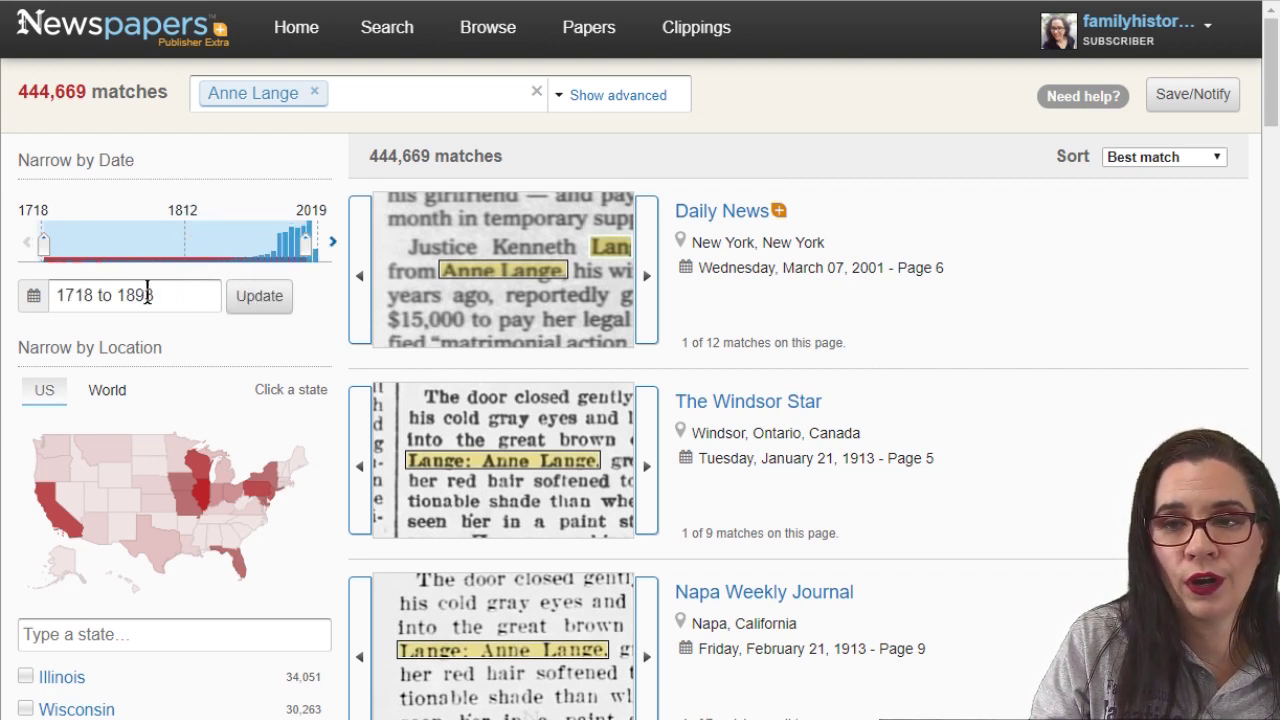
left_click_drag(137, 292, 180, 296)
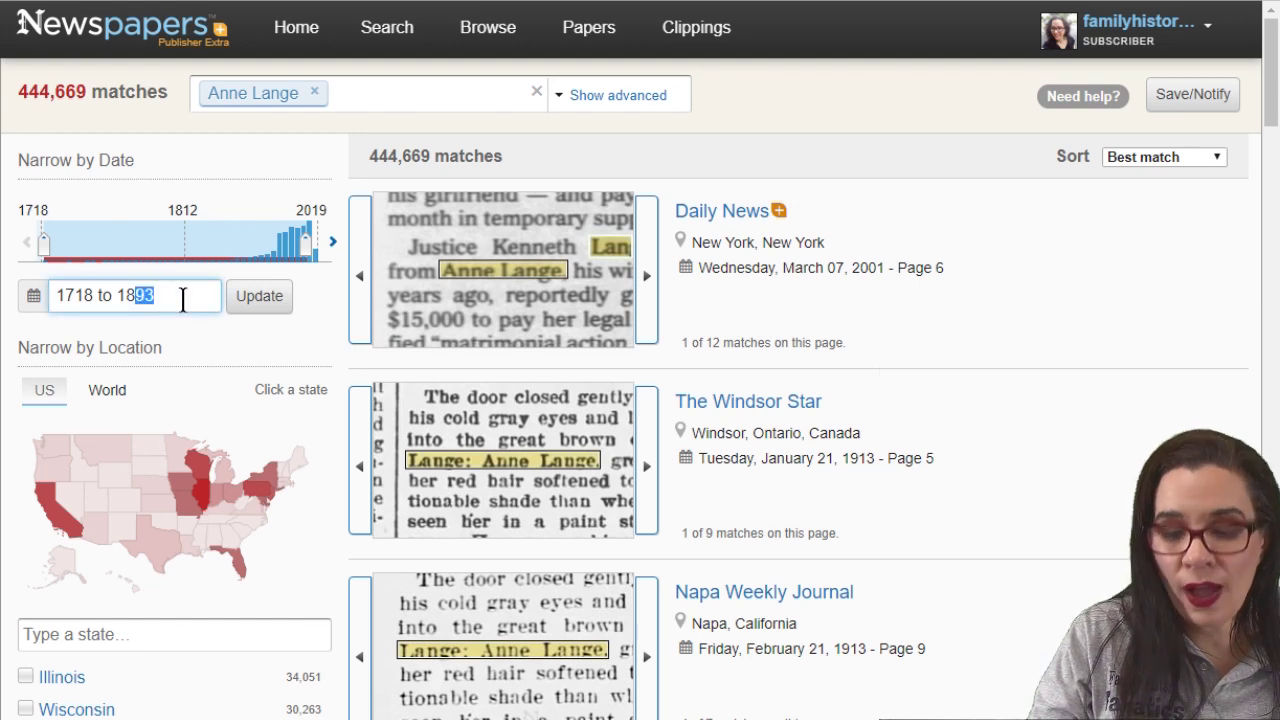
type("54")
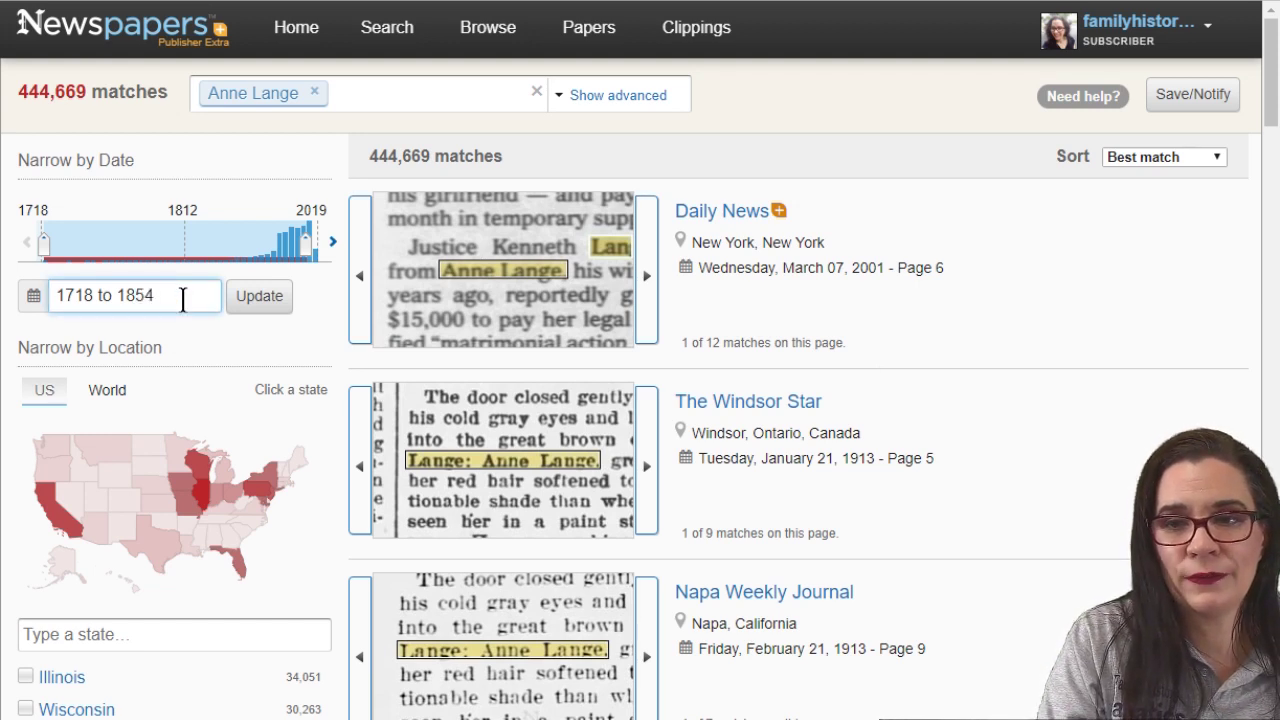
key("BackSpace")
type("6")
left_click(259, 295)
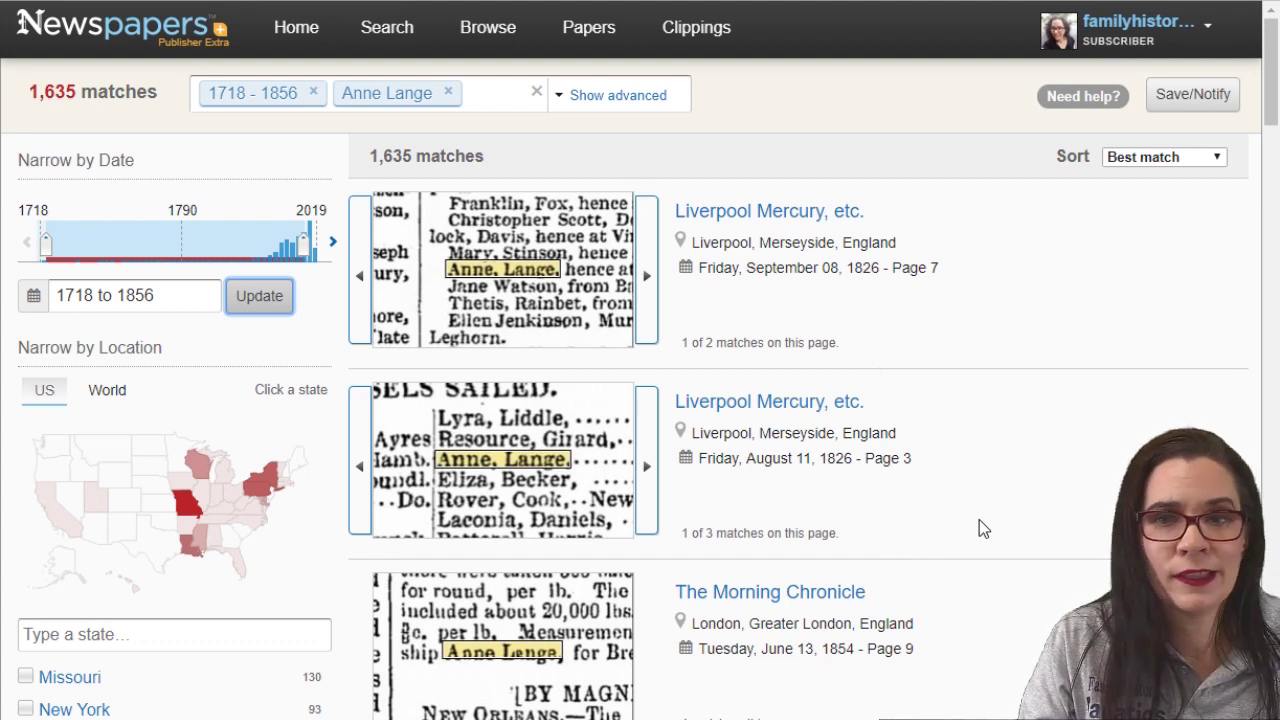
Step: Open the 11 Aug 1826 Liverpool Mercury result and view its Vessels Sailed list
left_click(660, 480)
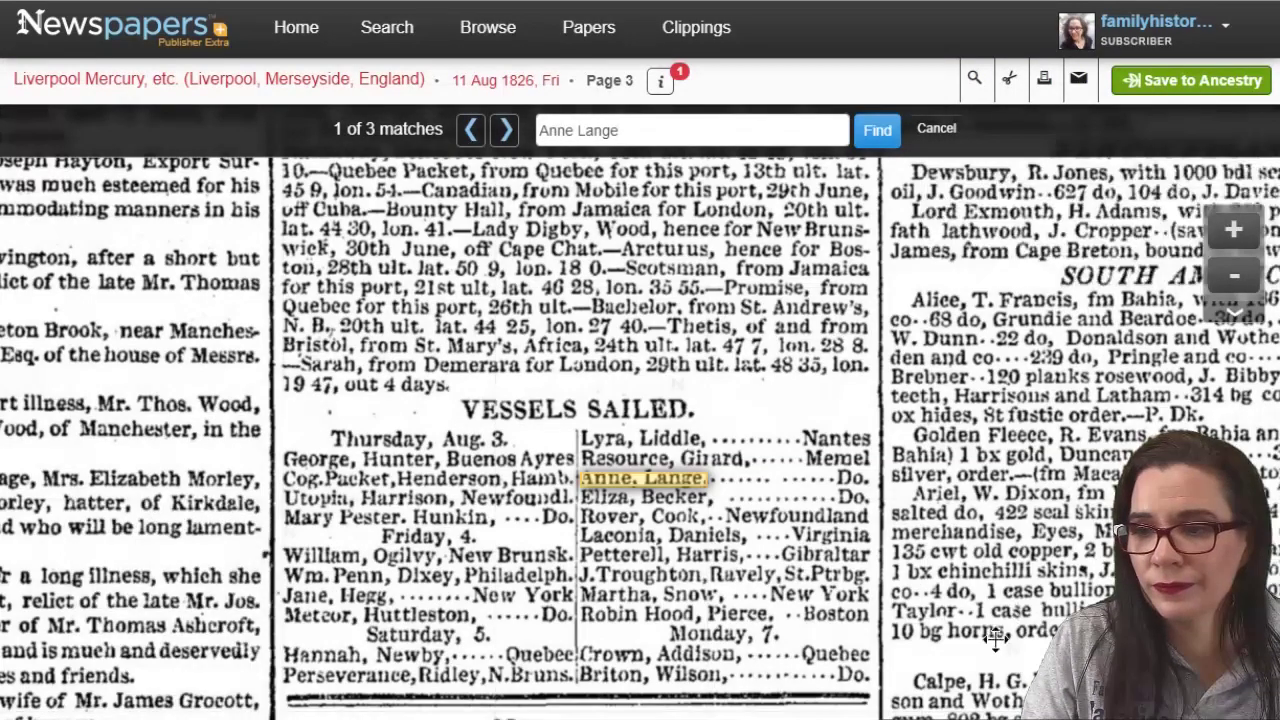
left_click_drag(738, 581, 735, 533)
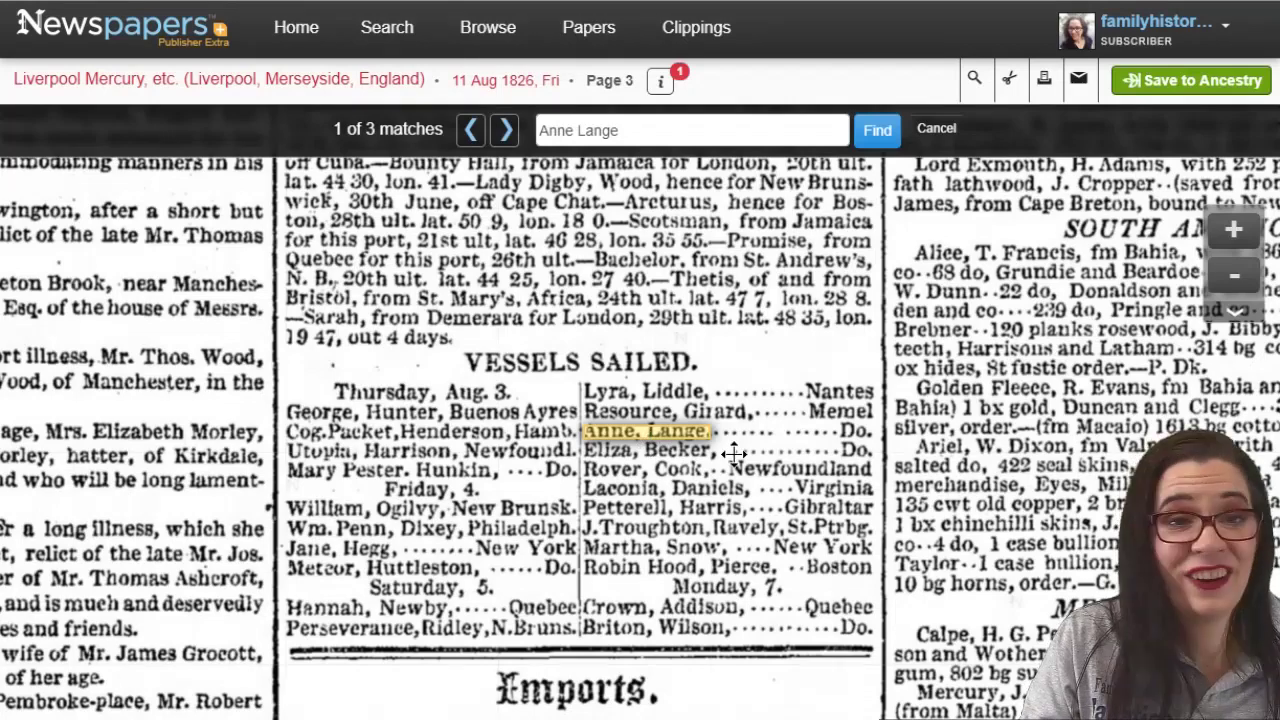
scroll(735, 418, "up", 5)
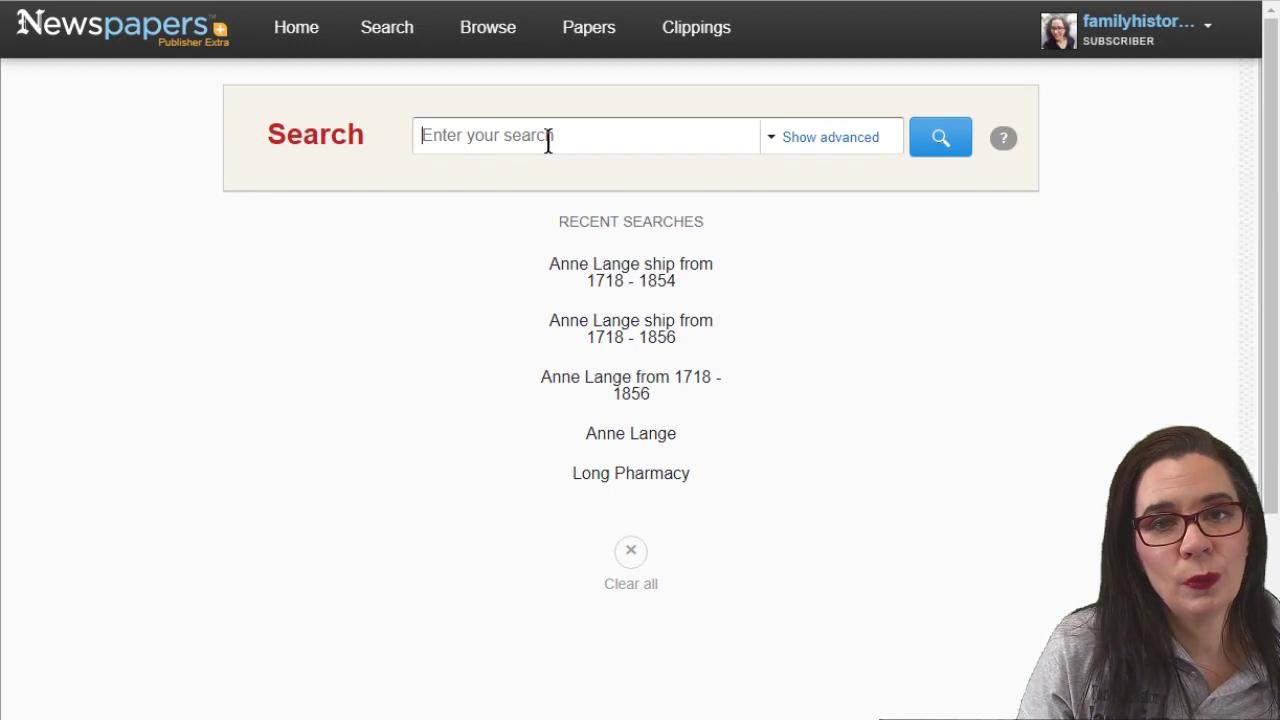
Step: Search for 'birth' and limit the results to Kentucky on the map
type("b")
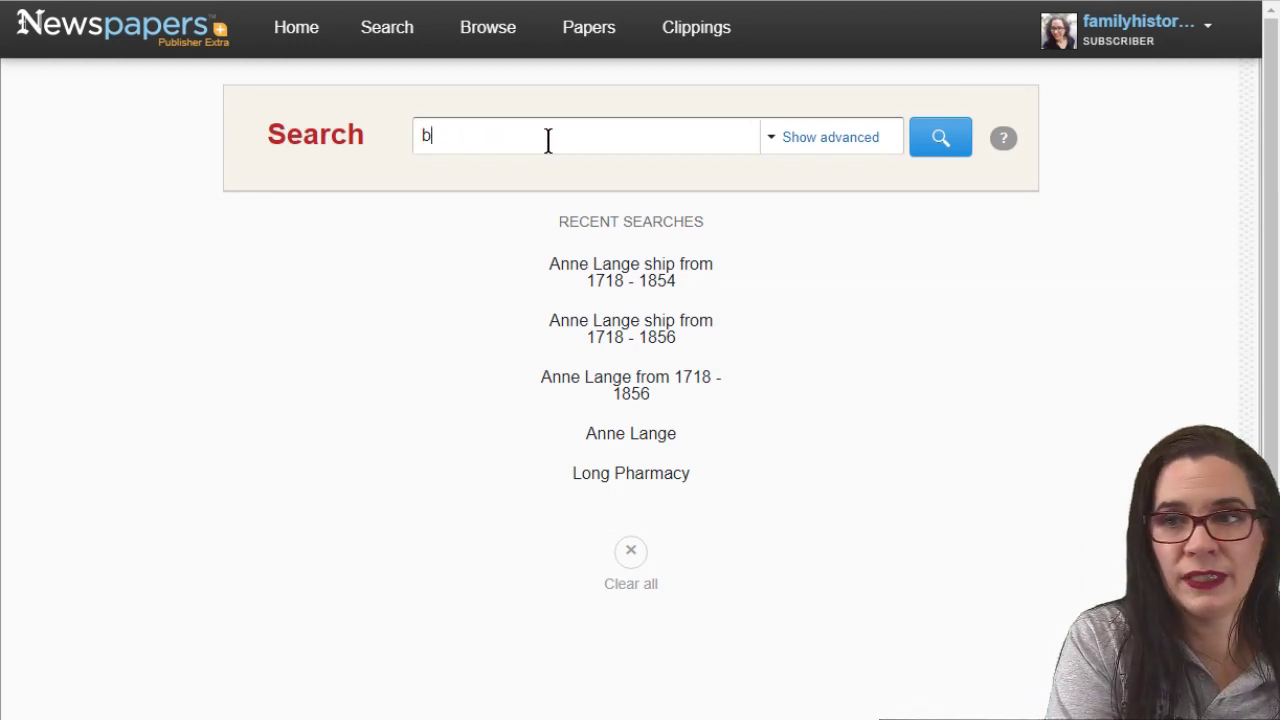
type("irth")
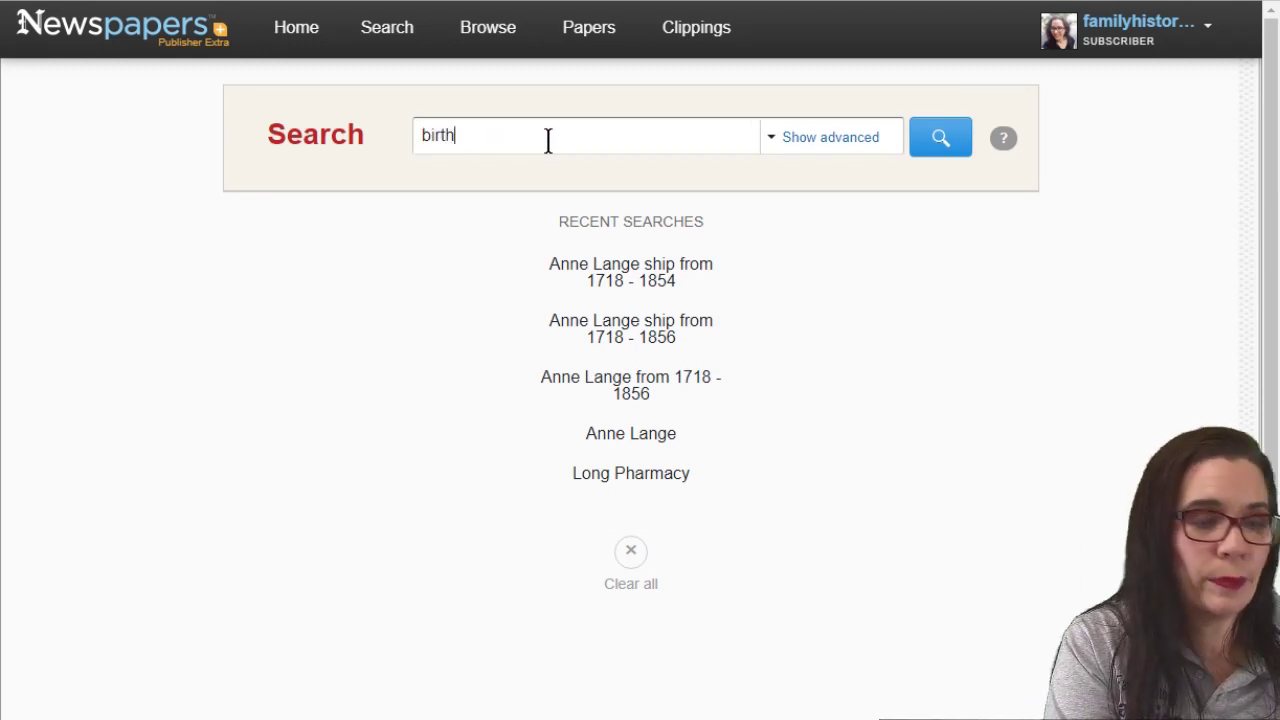
key("Return")
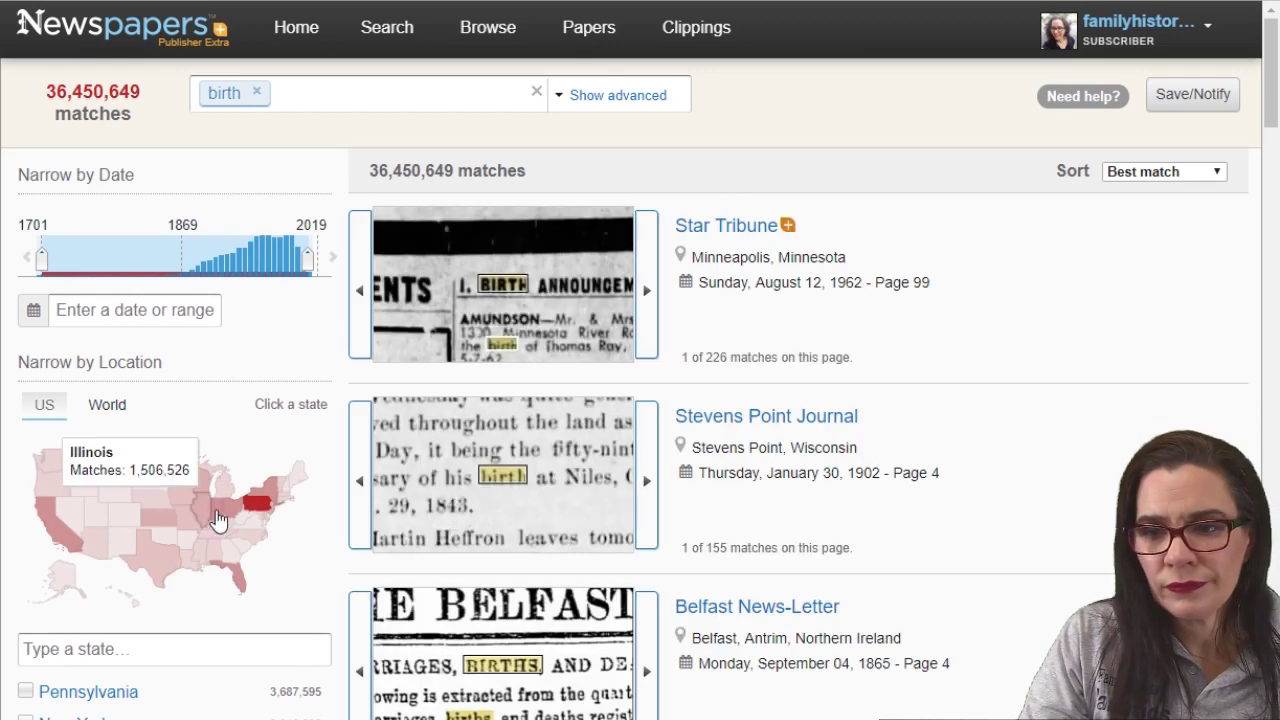
left_click(222, 525)
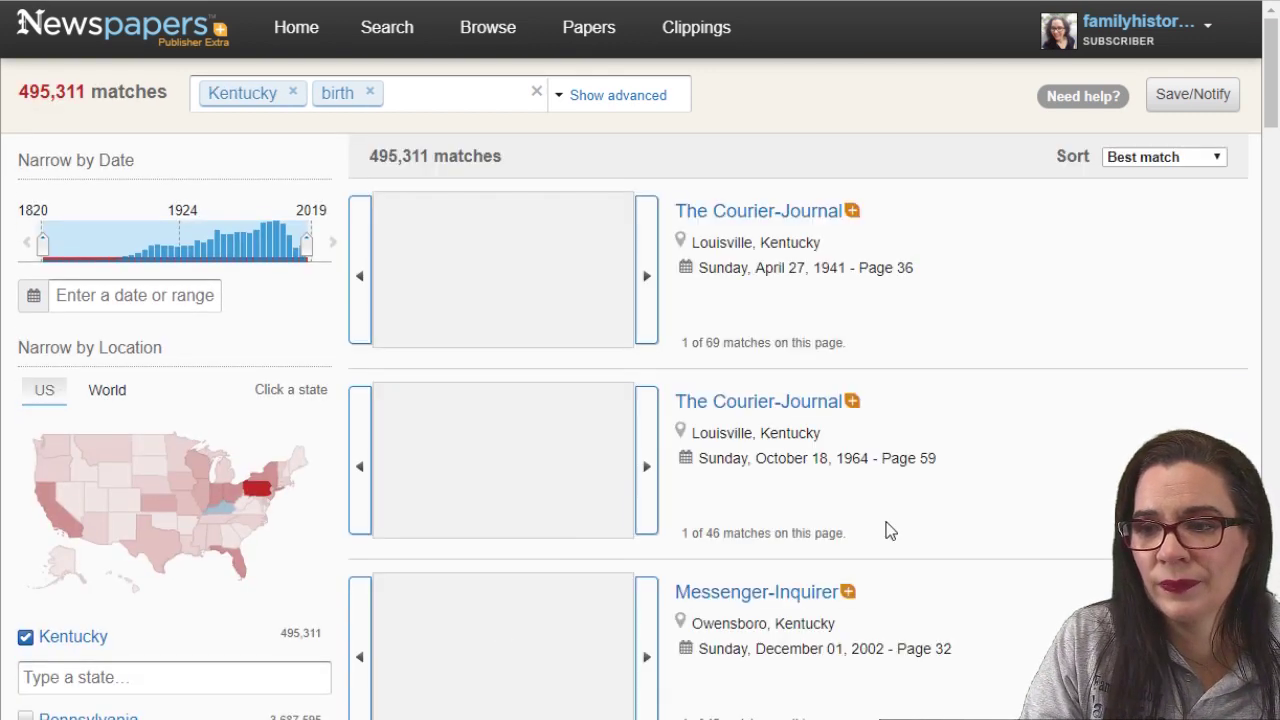